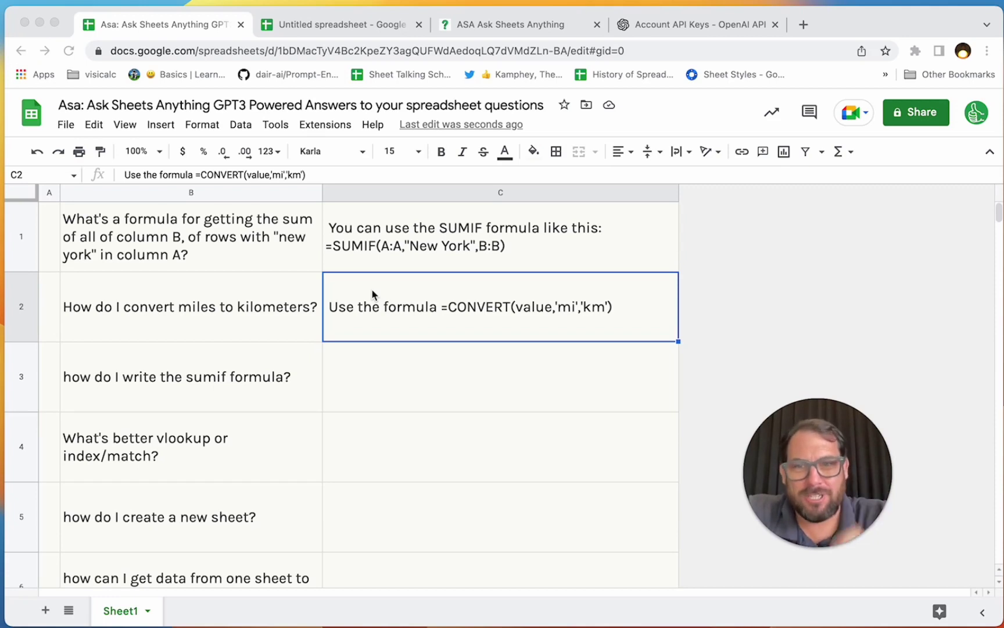
- Review the example Asa sheet's SUMIF and miles-to-kilometers questions and their answers
click(255, 245)
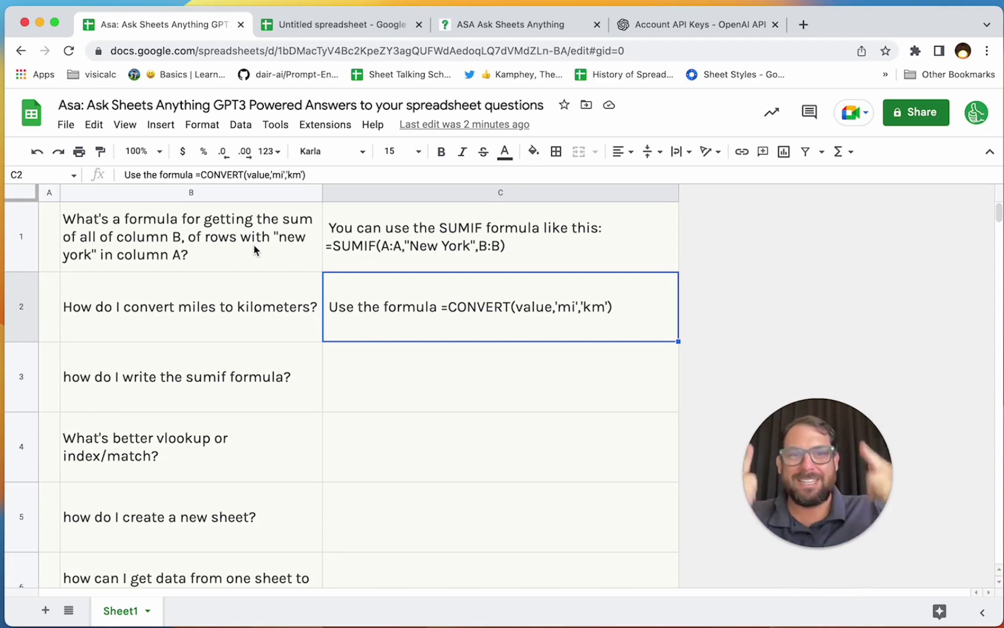
click(236, 267)
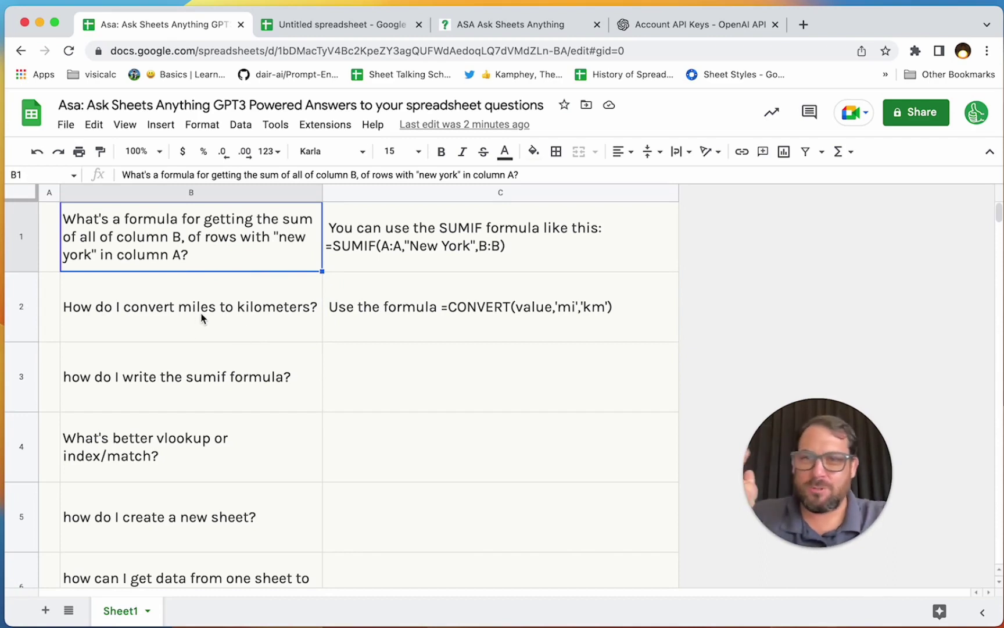
click(477, 226)
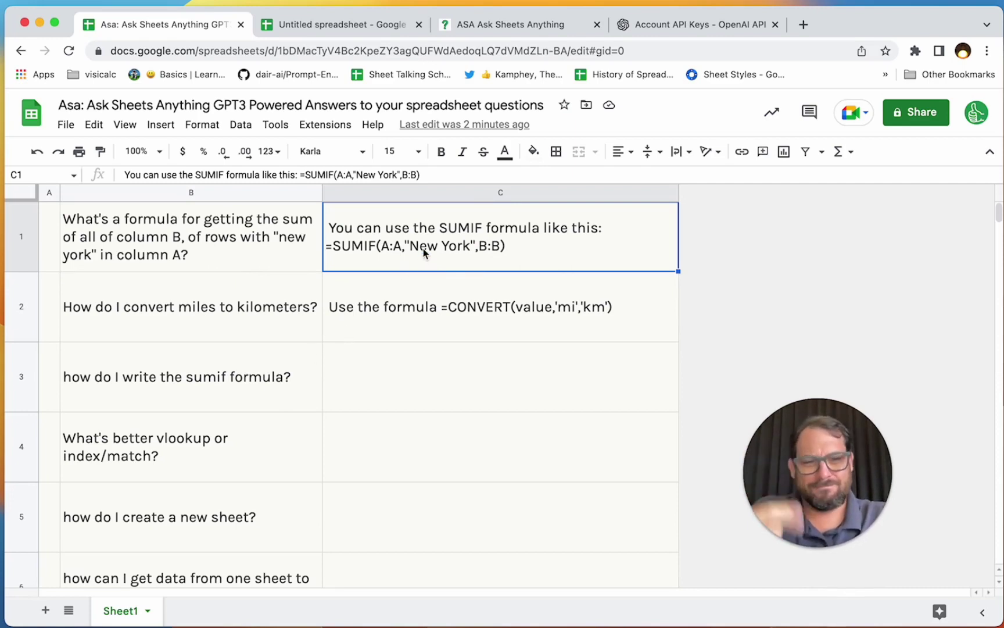
click(201, 308)
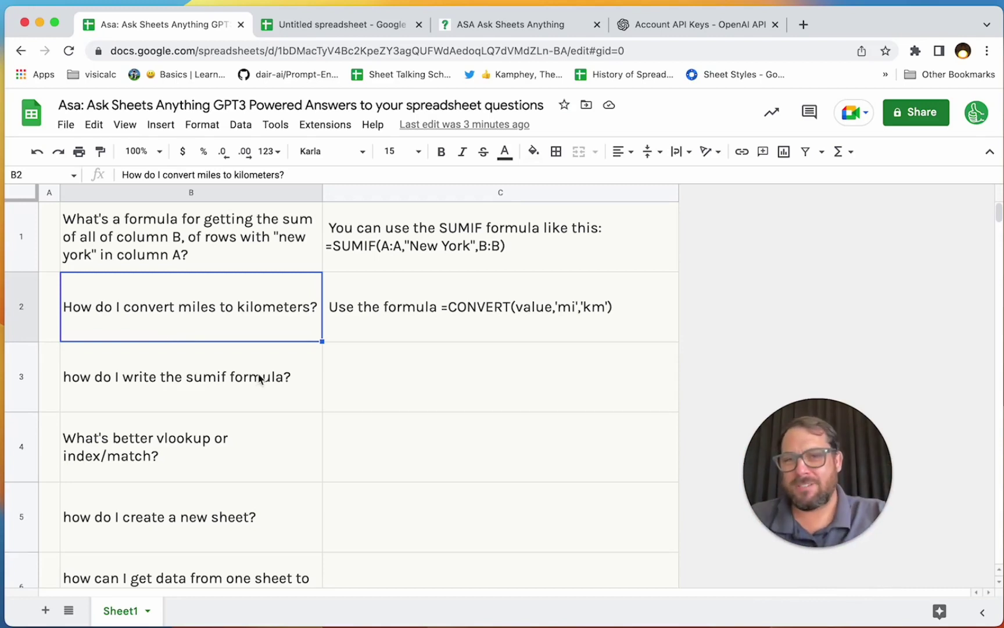
click(482, 317)
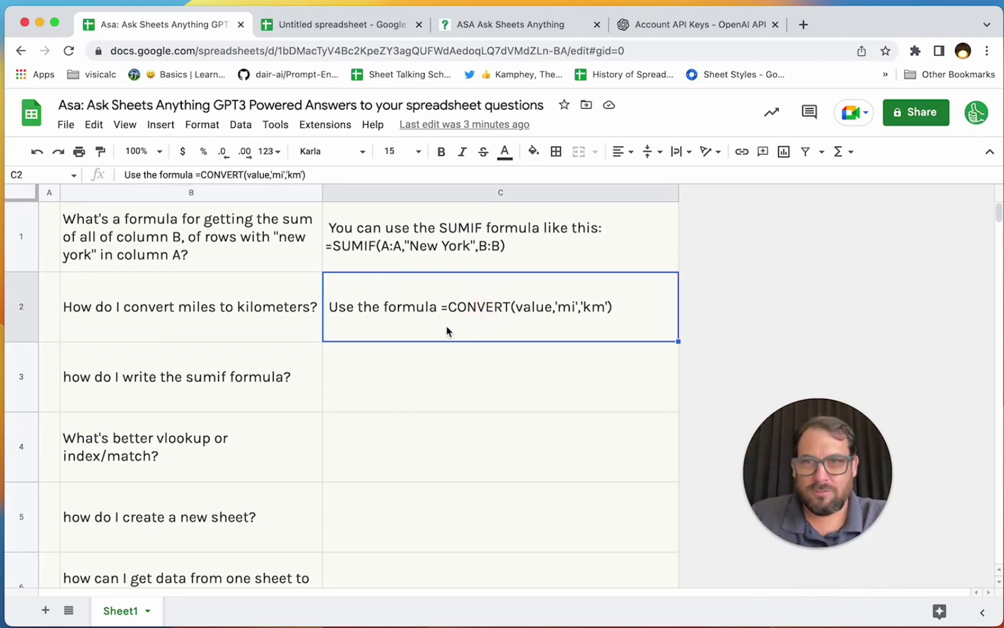
- In the blank Untitled spreadsheet, open Extensions > Add-ons > Get add-ons
click(346, 25)
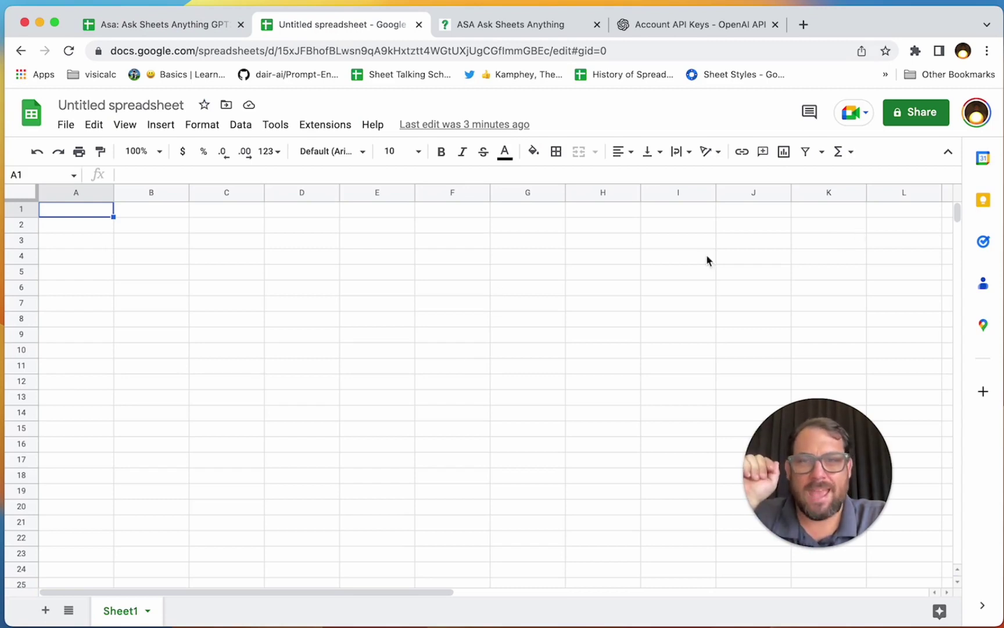
click(325, 132)
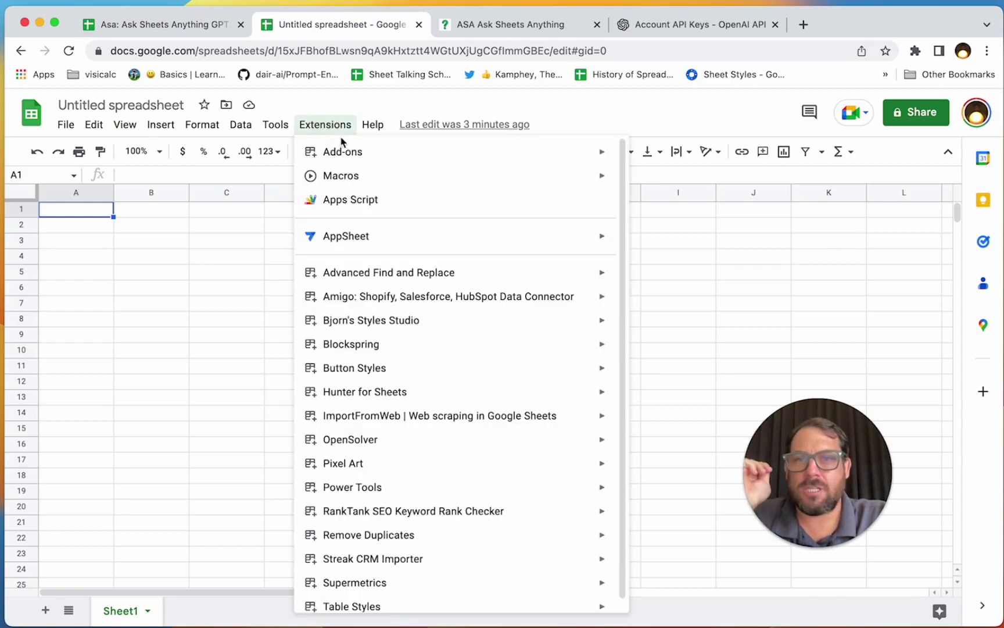
mouse_move(395, 157)
click(690, 164)
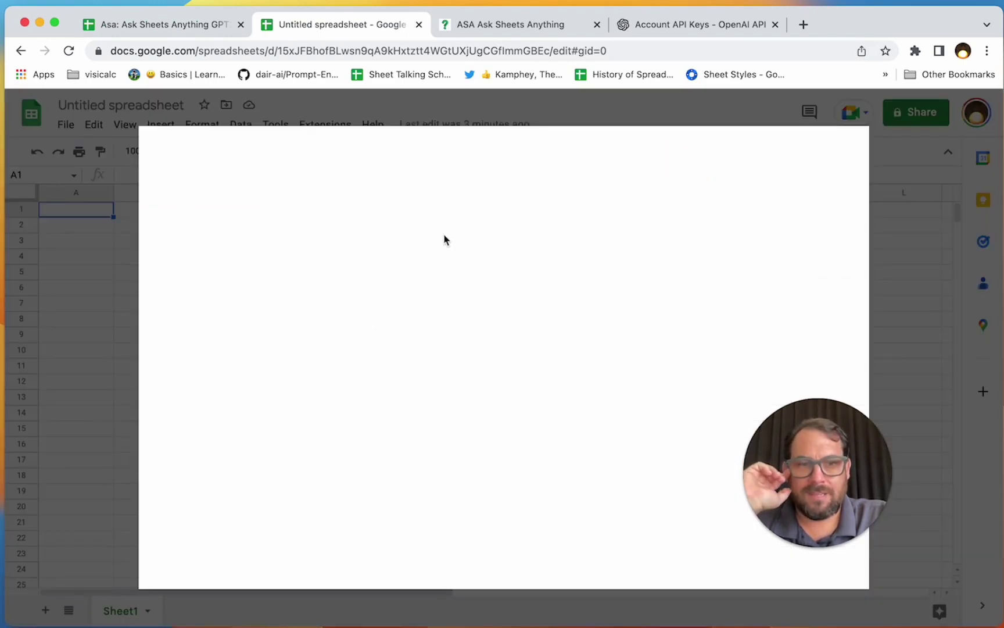
- Search the Marketplace for 'asa' and open the Asa Ask Sheets Anything listing
click(527, 159)
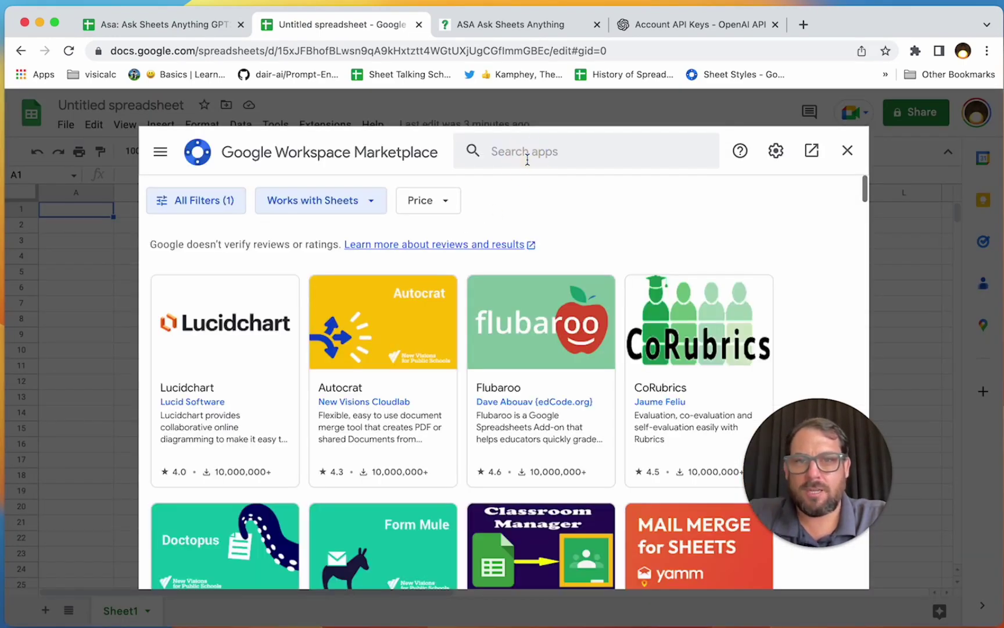
click(540, 149)
text(asa)
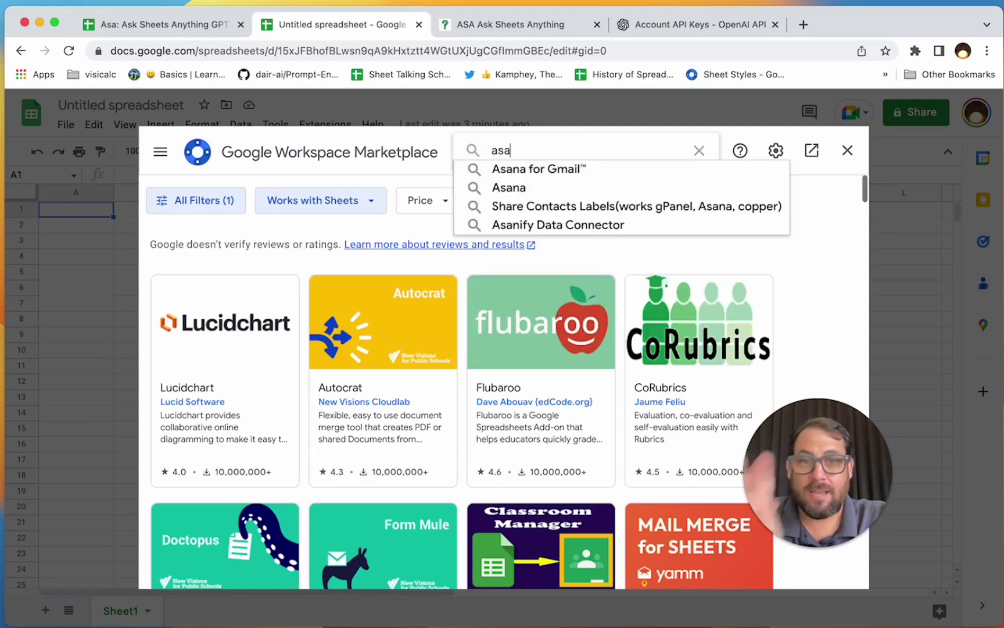
key(Return)
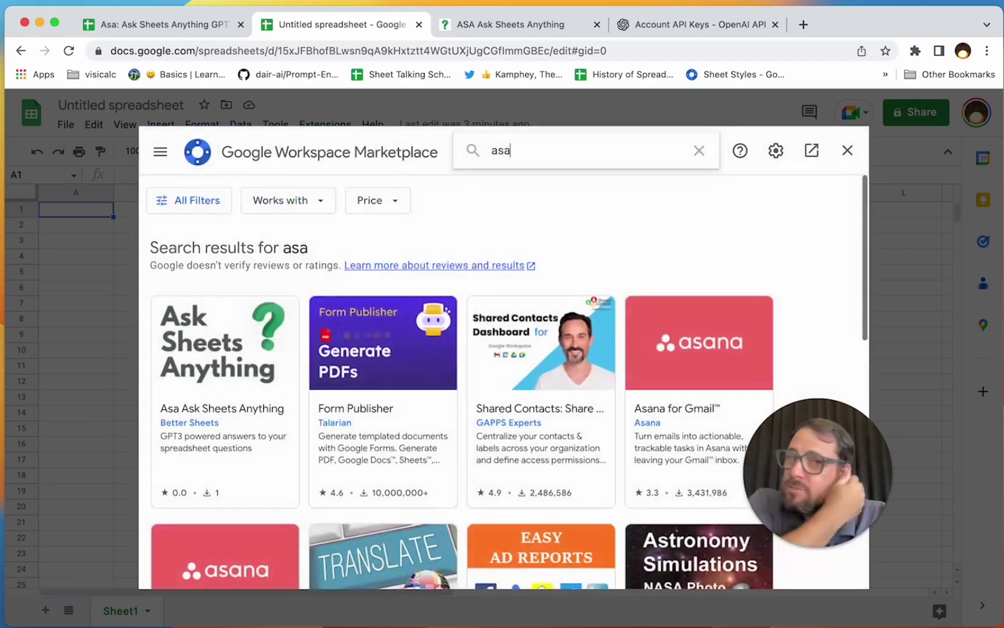
click(229, 363)
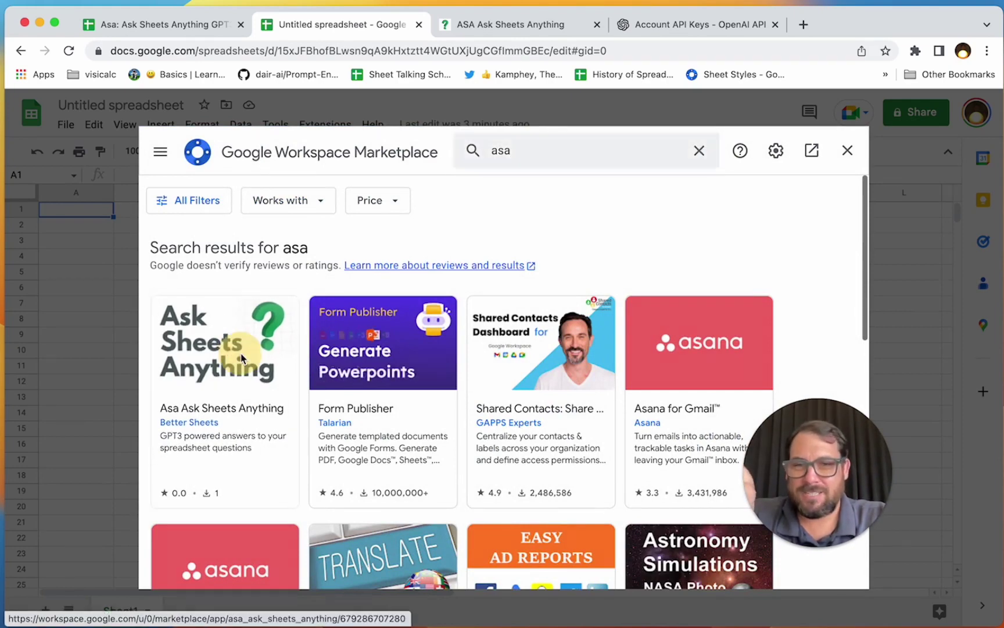
- Install Asa Ask Sheets Anything, choosing the Google account and allowing its requested access
click(678, 263)
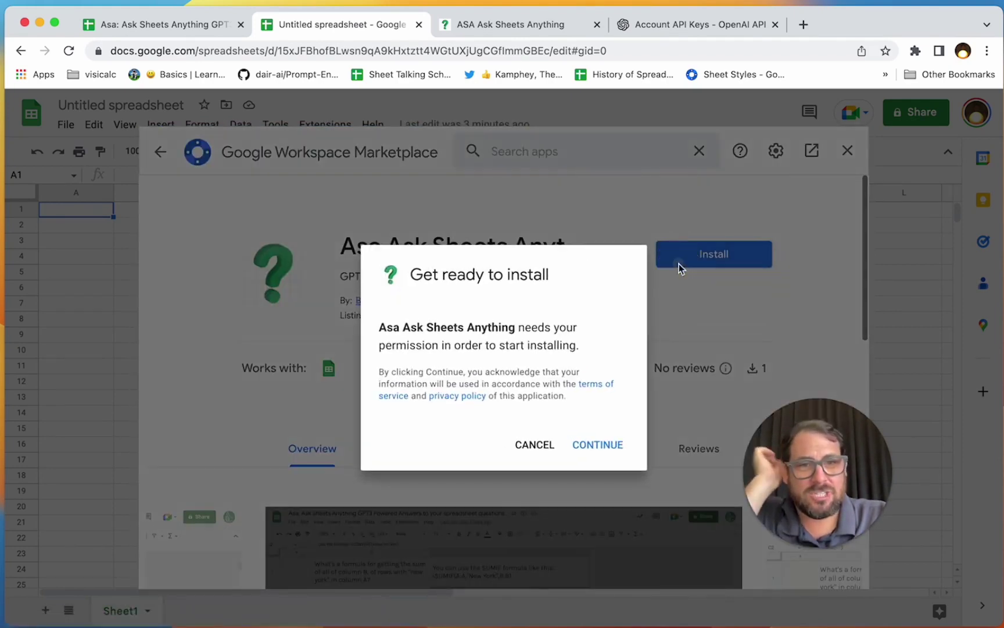
click(591, 447)
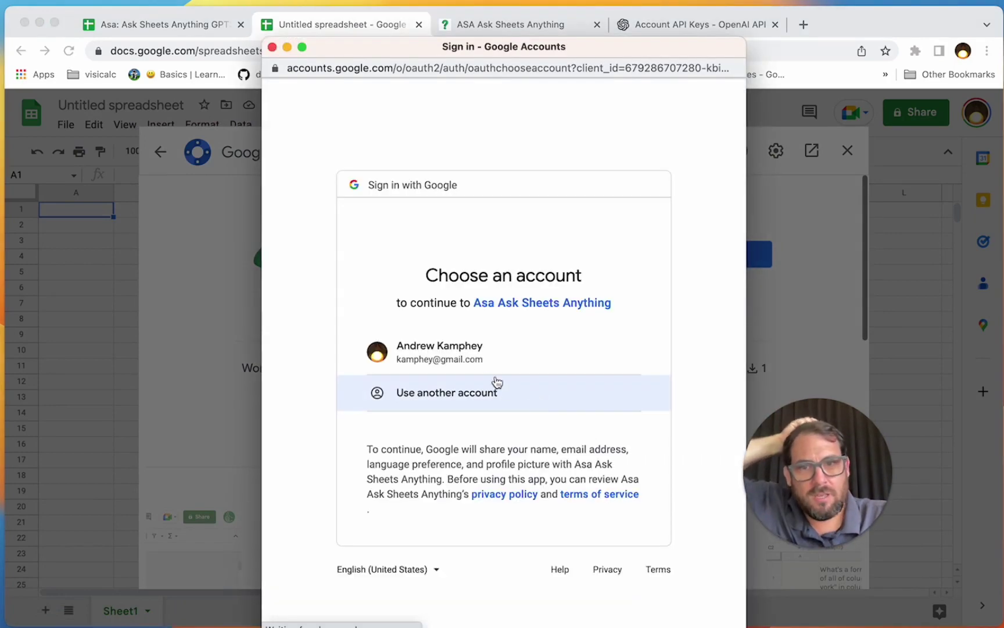
click(462, 367)
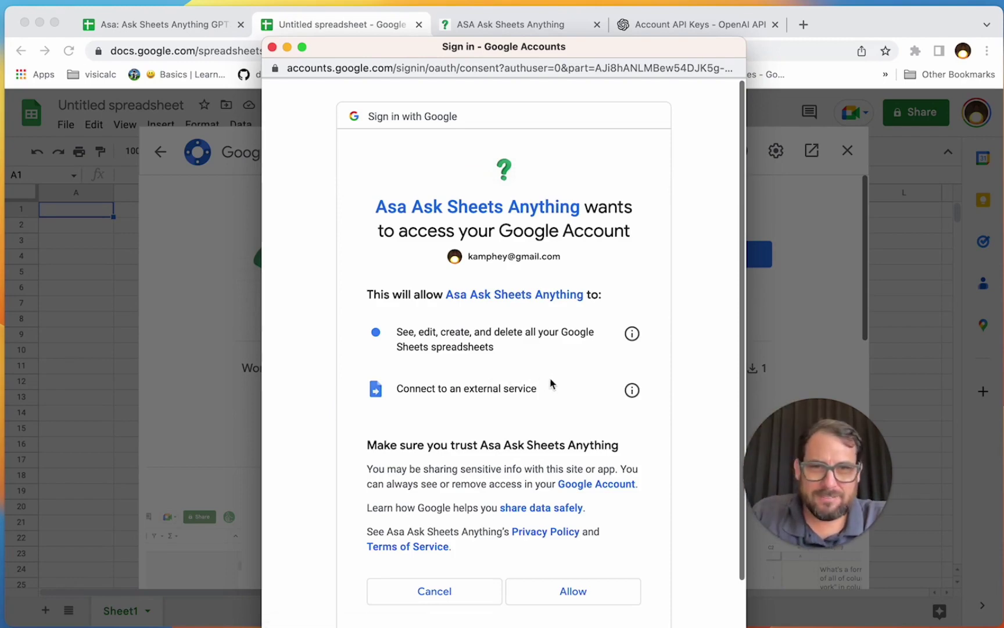
click(547, 598)
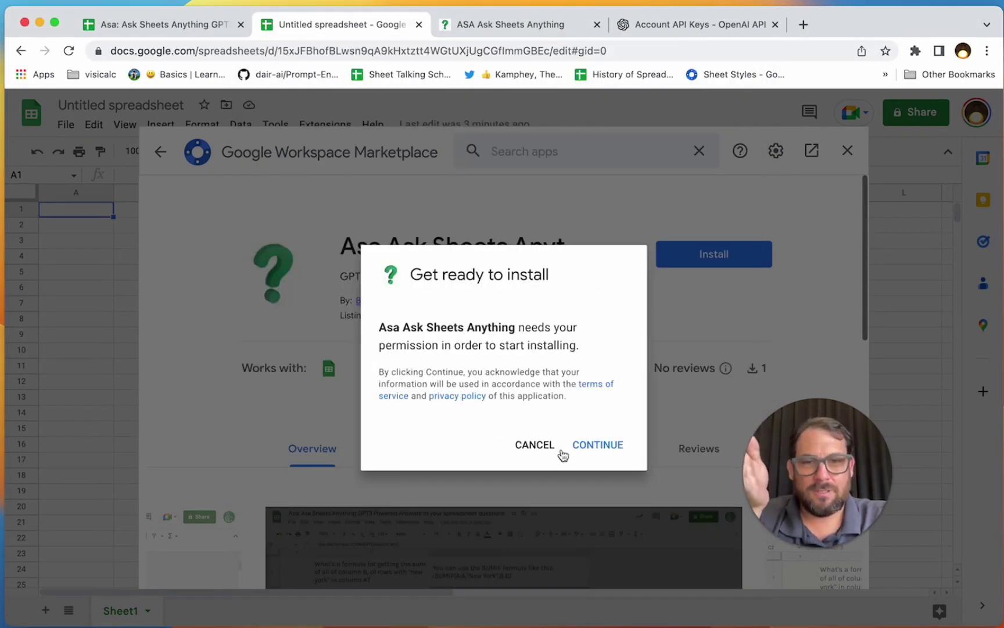
click(602, 448)
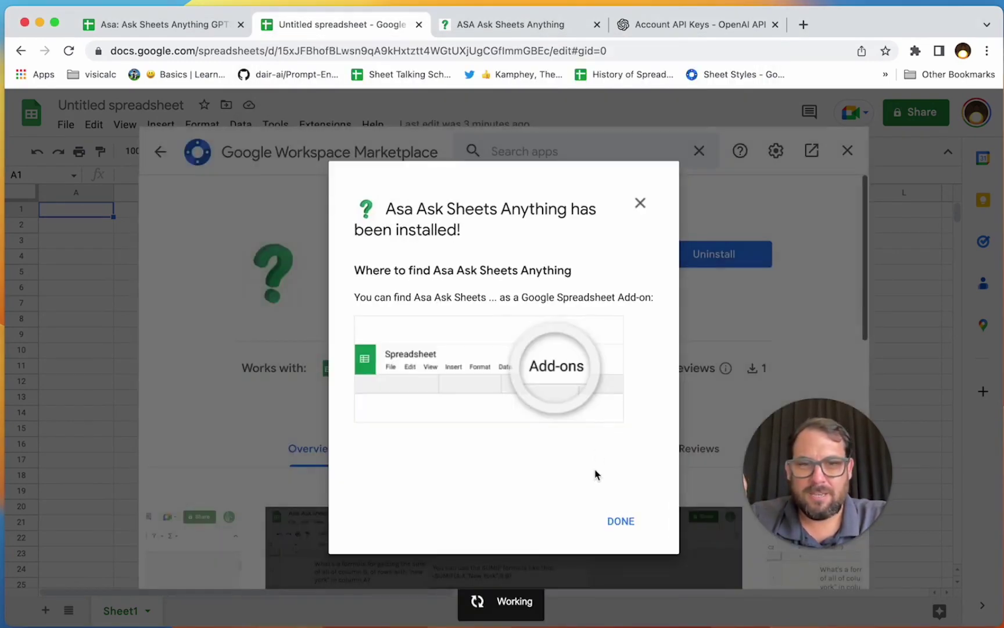
click(617, 521)
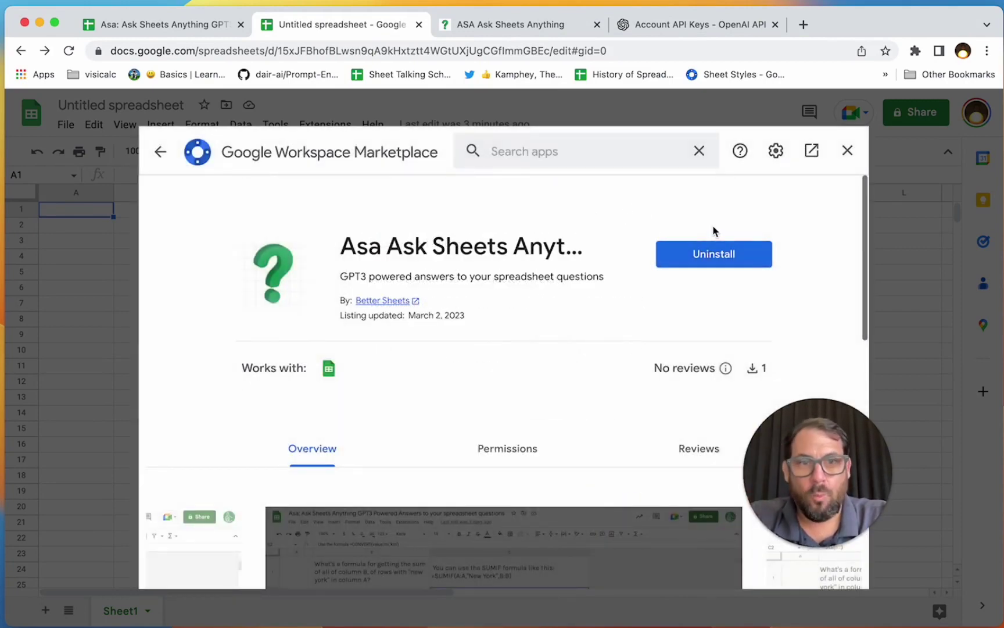
- Close the Marketplace and choose Extensions > Asa Ask Sheets Anything > Save API KEY
click(847, 151)
click(329, 124)
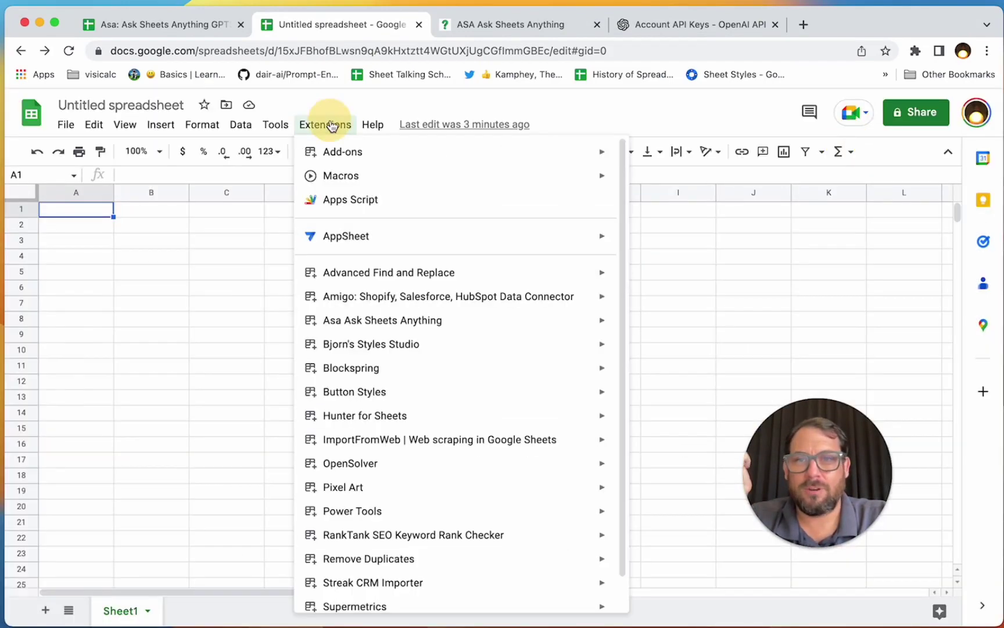
mouse_move(352, 325)
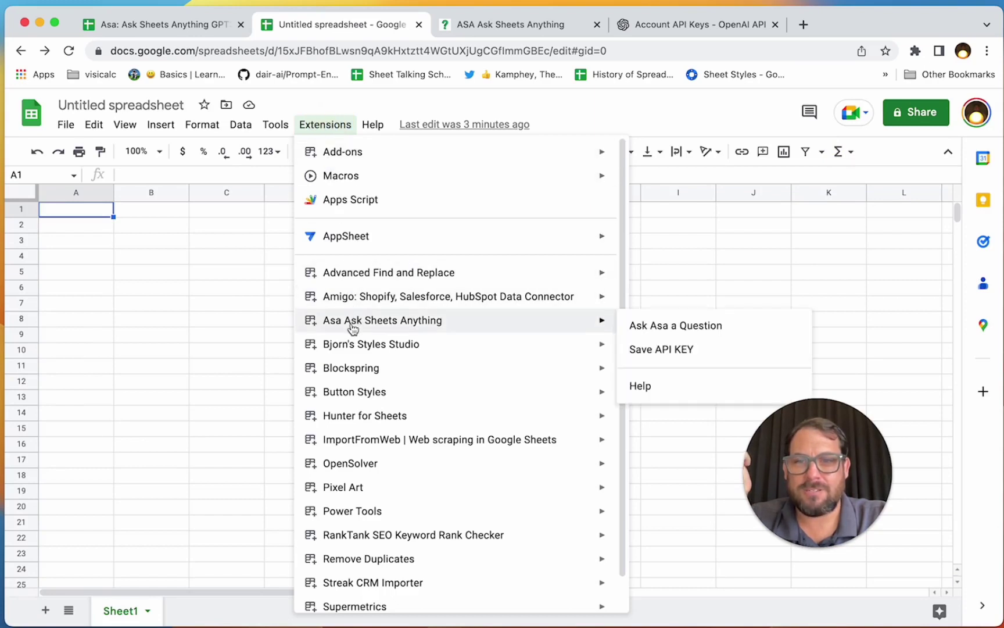
click(674, 355)
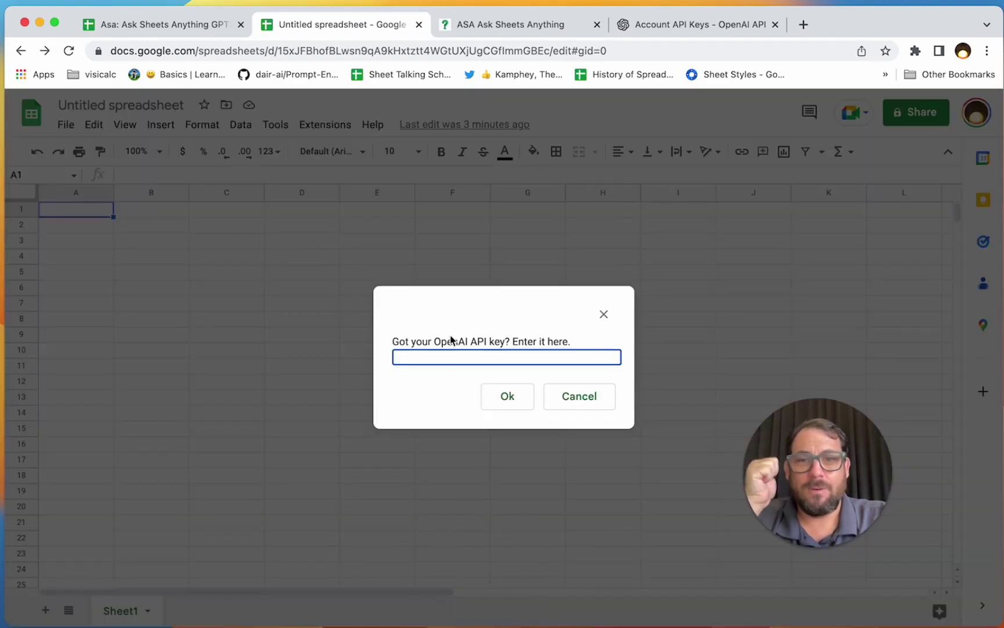
- Create a new secret key on the OpenAI API Keys page and copy it
click(654, 25)
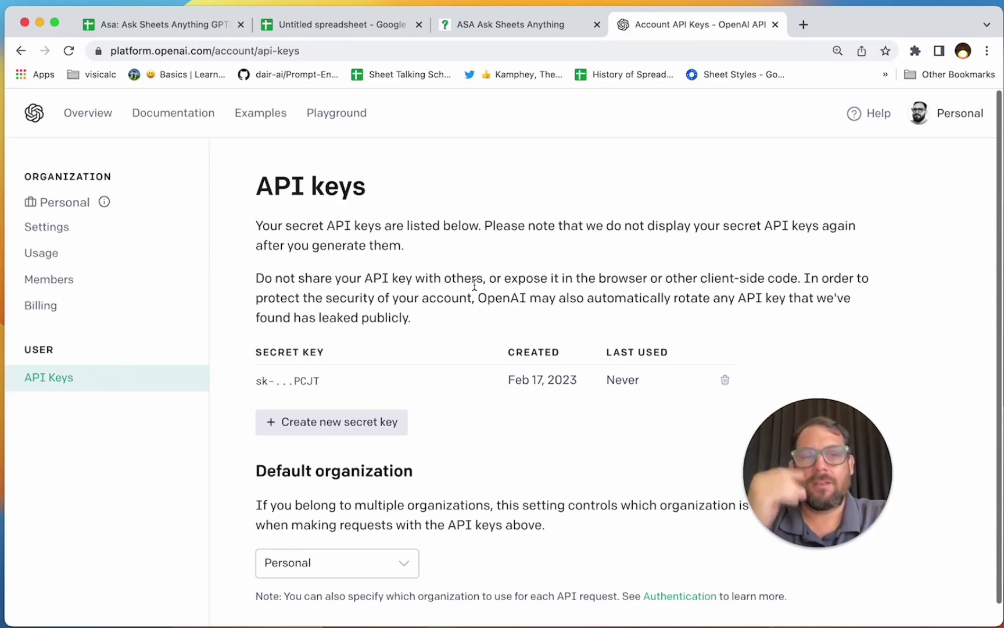
click(328, 427)
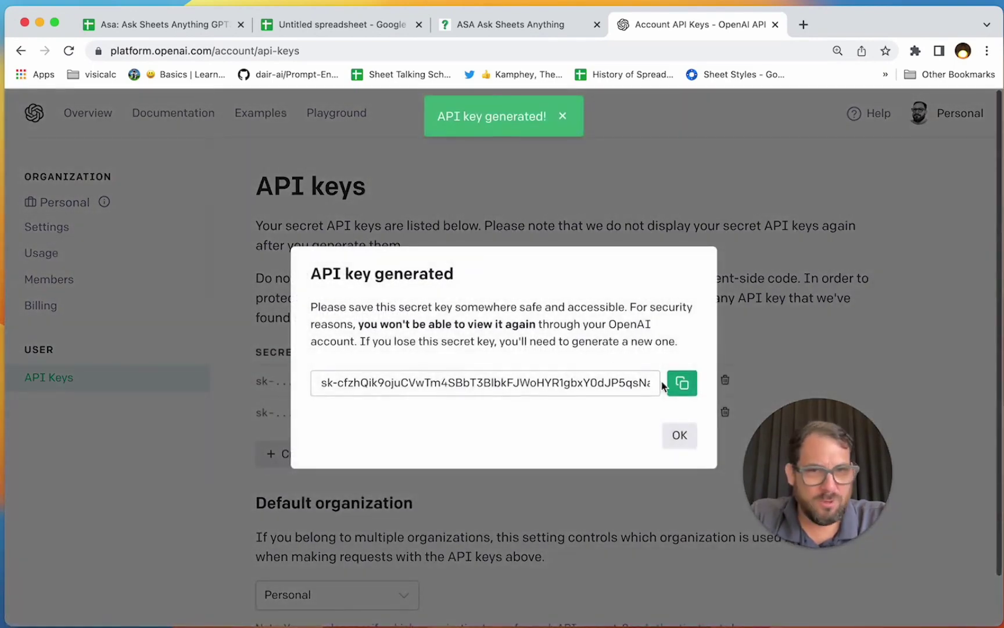
click(680, 384)
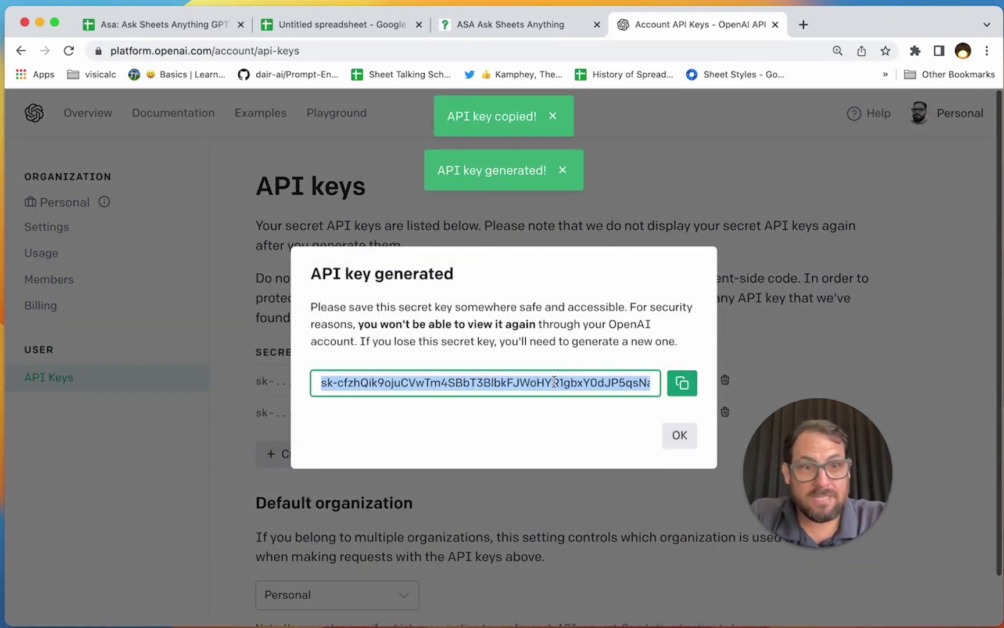
click(681, 434)
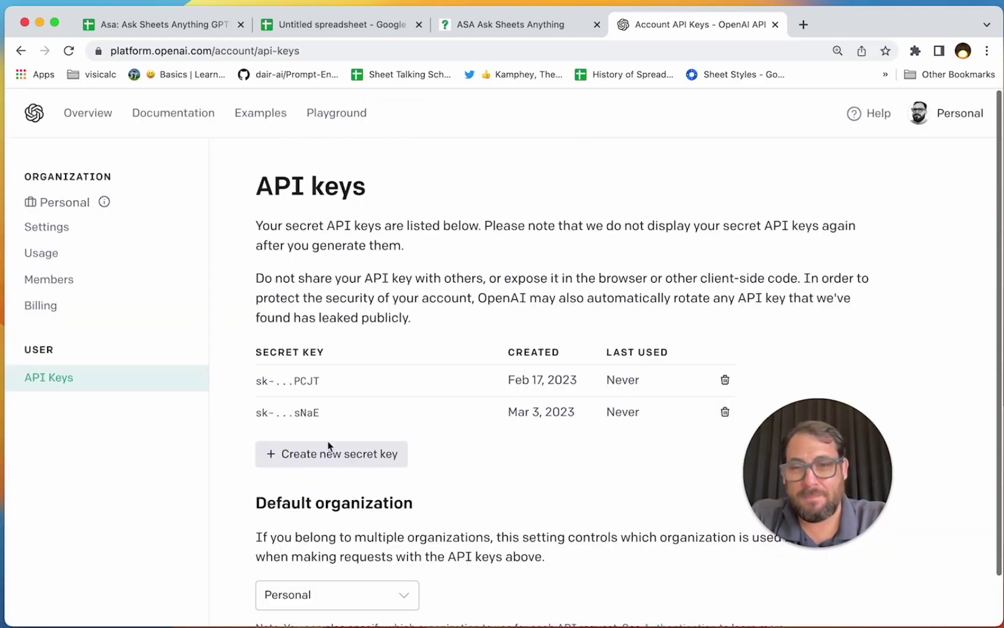
- Save the OpenAI key in Asa's prompt, then view the example sheet's B2 question
click(344, 30)
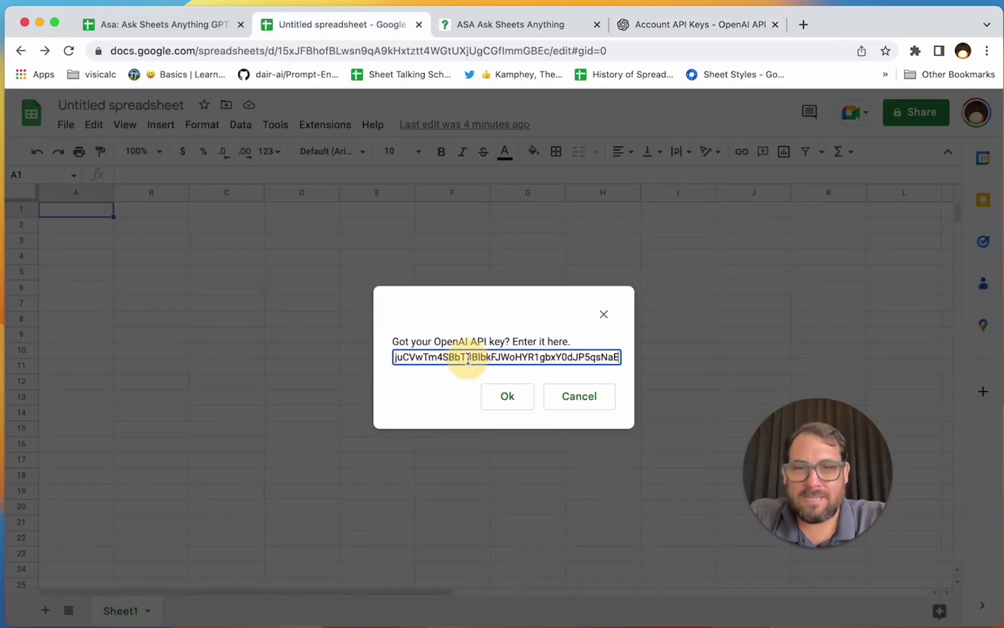
click(507, 397)
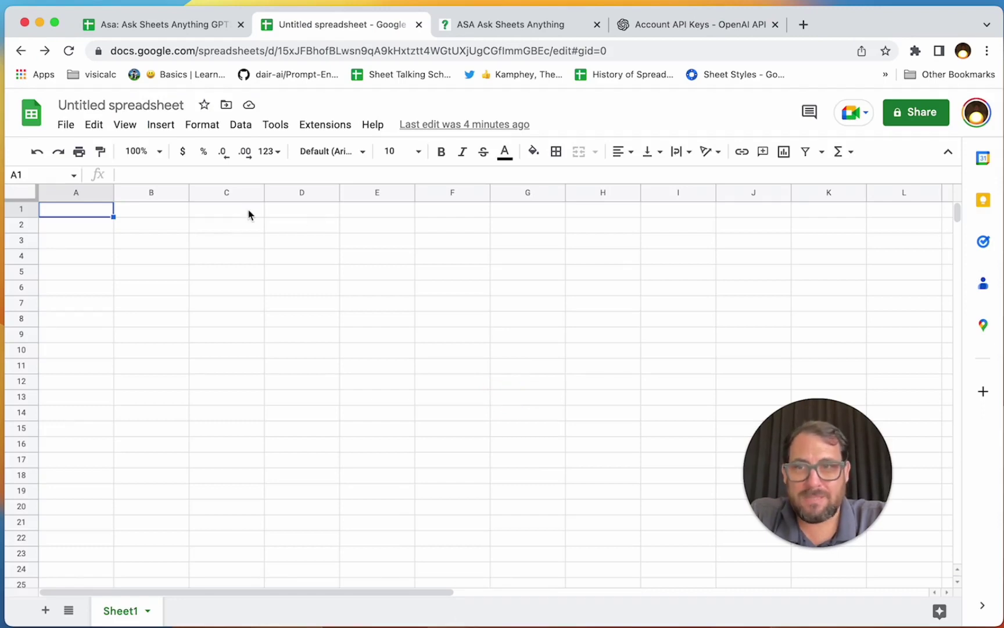
click(185, 25)
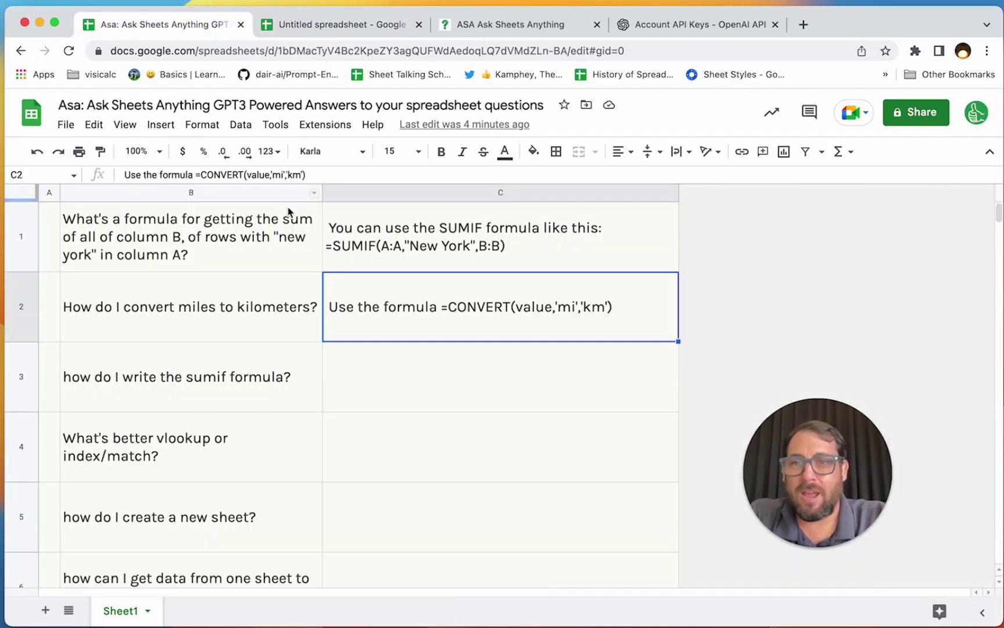
click(218, 302)
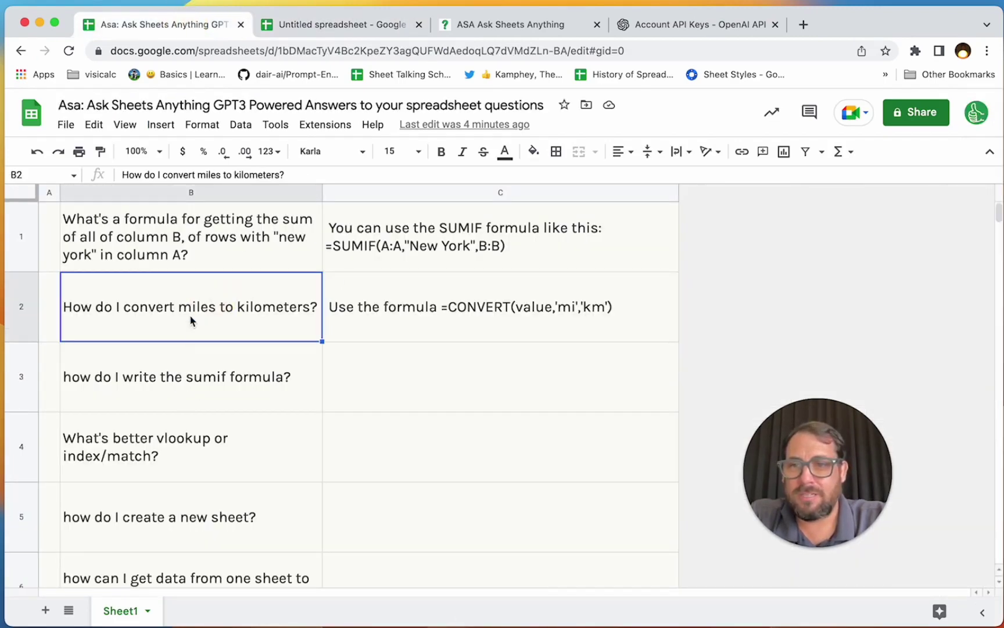
- Return to the Untitled spreadsheet and select cell D4 for the answer
click(355, 26)
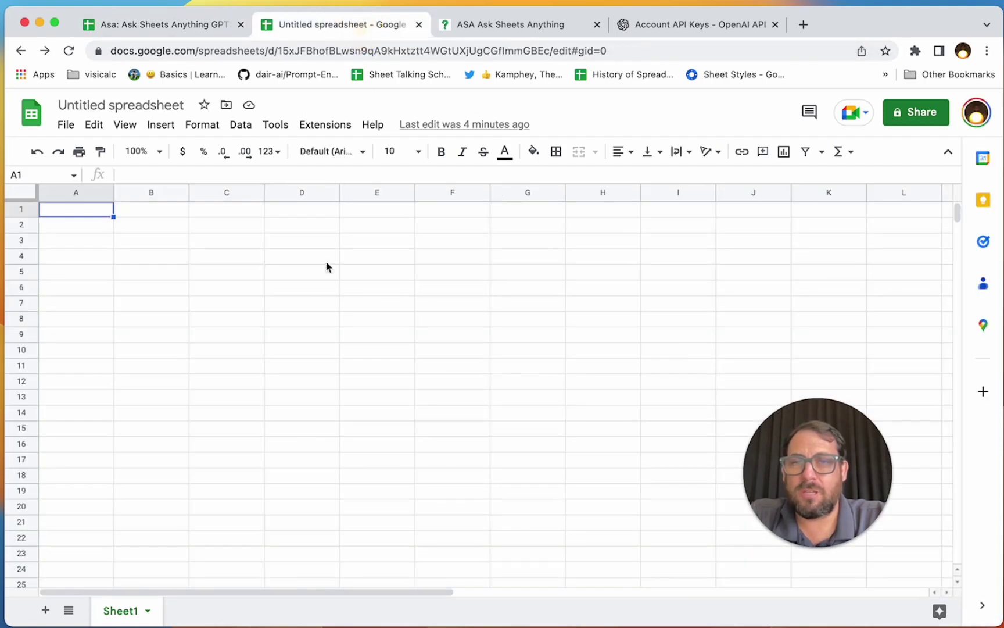
click(323, 280)
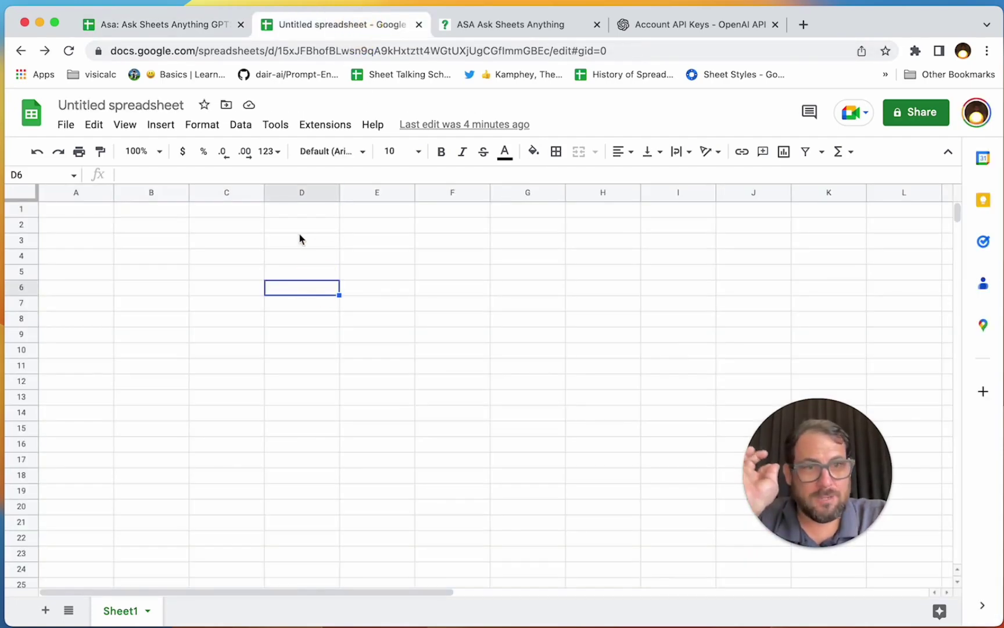
click(293, 212)
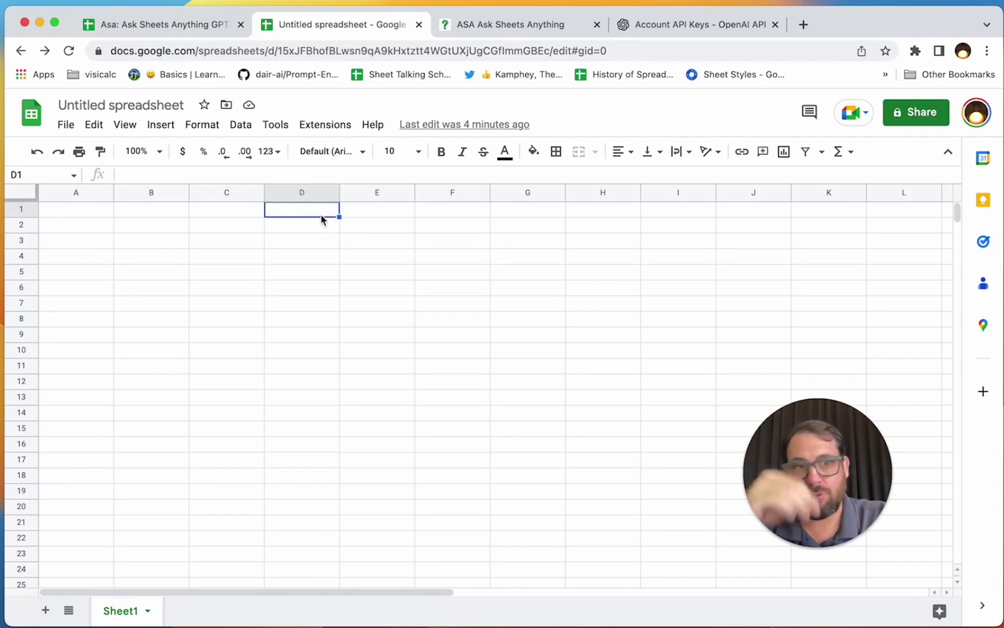
click(289, 256)
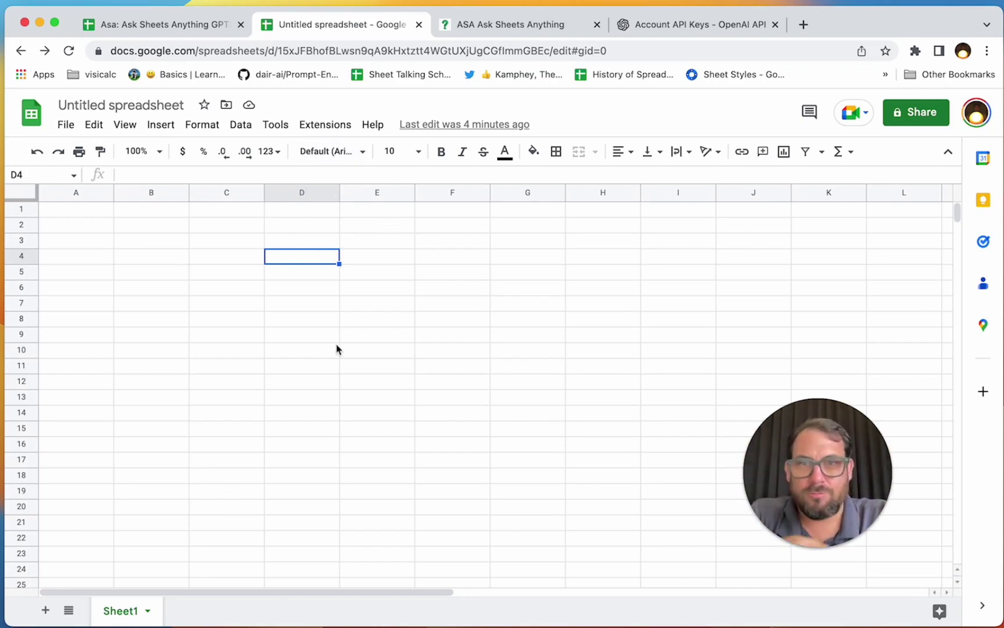
- Ask Asa 'How do I convert miles to kilometers?' so its CONVERT advice fills D4
click(331, 126)
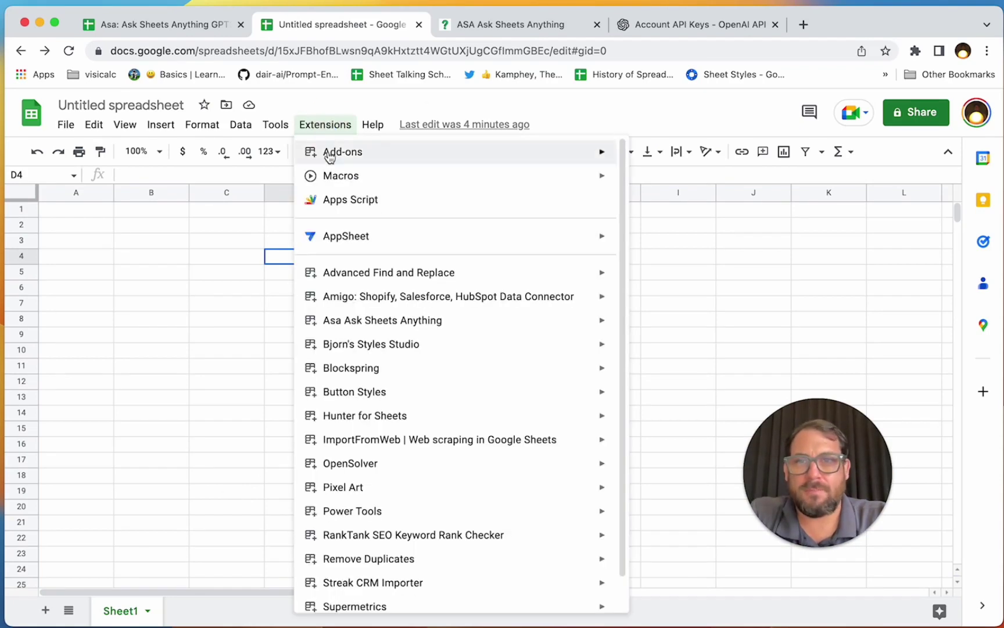
mouse_move(486, 325)
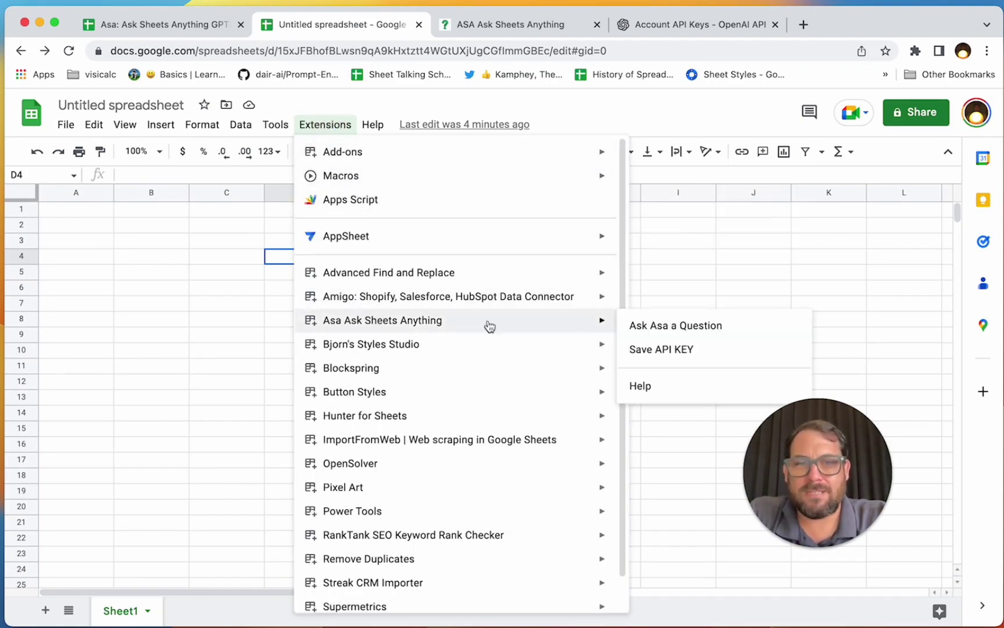
click(656, 324)
text(How do I convert miles to kilometers?)
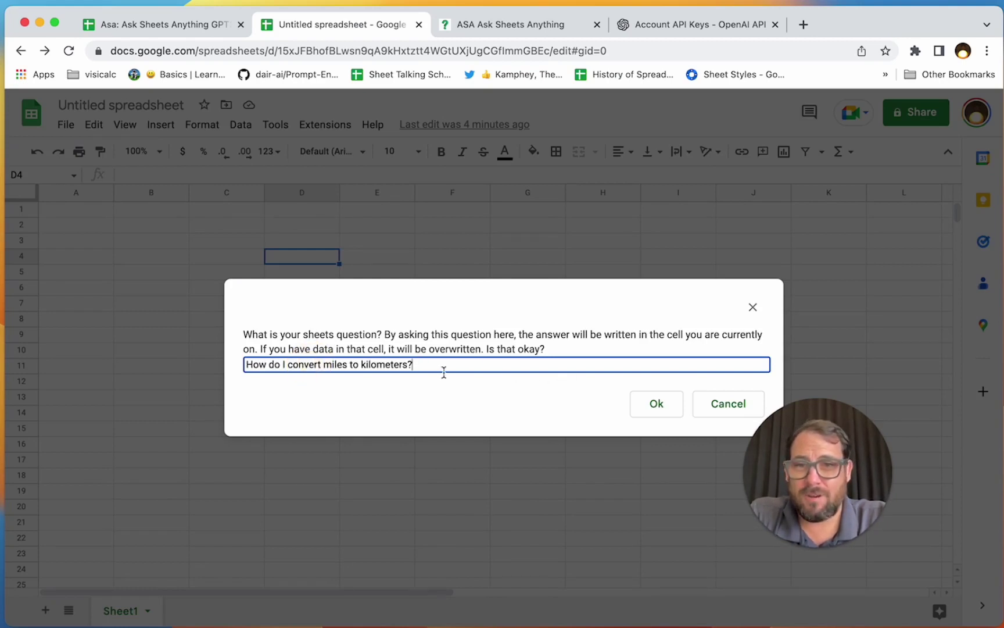
click(263, 347)
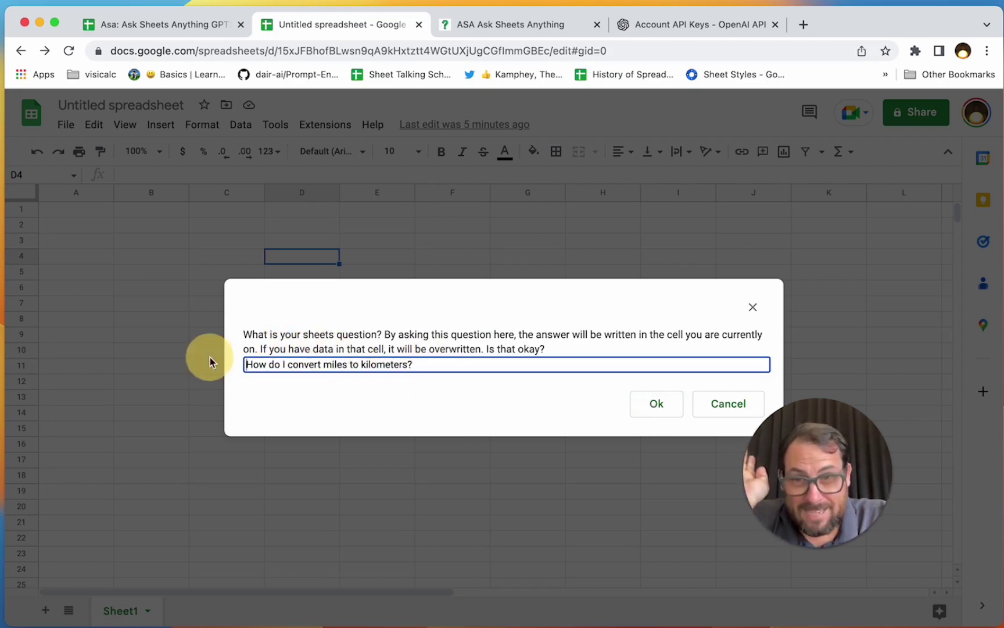
drag(213, 360, 493, 361)
click(662, 413)
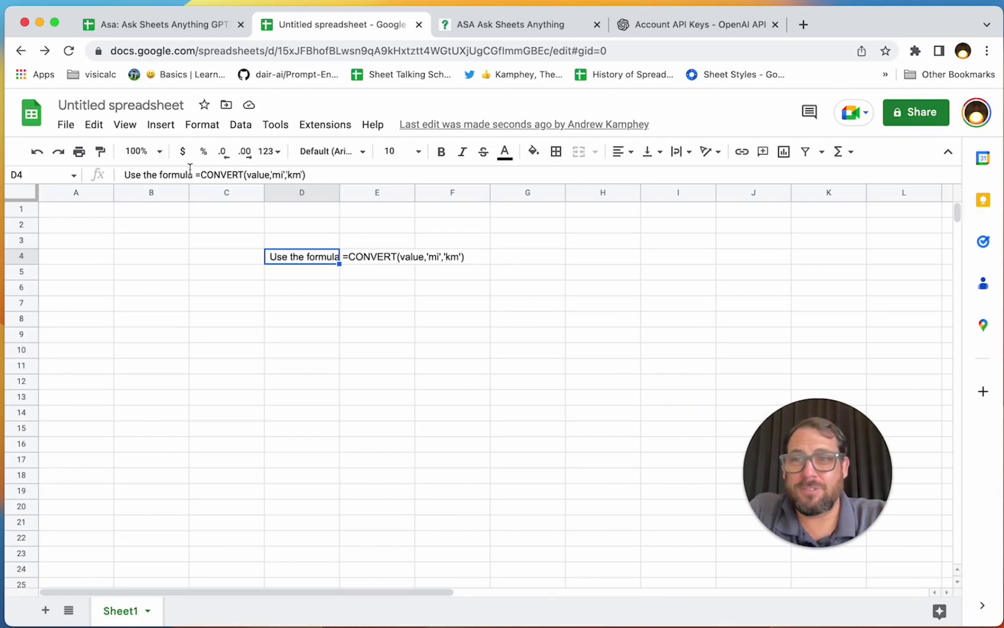
- Check the example sheet's create-new-sheet question, then clear the previous answer in D4
click(226, 28)
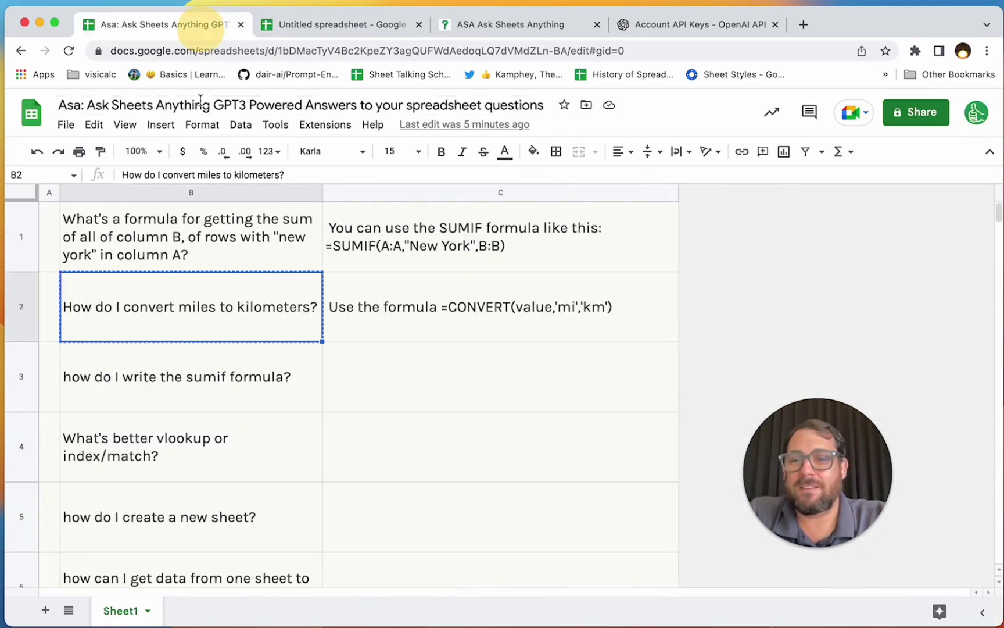
click(230, 509)
scroll(229, 510, down, 3)
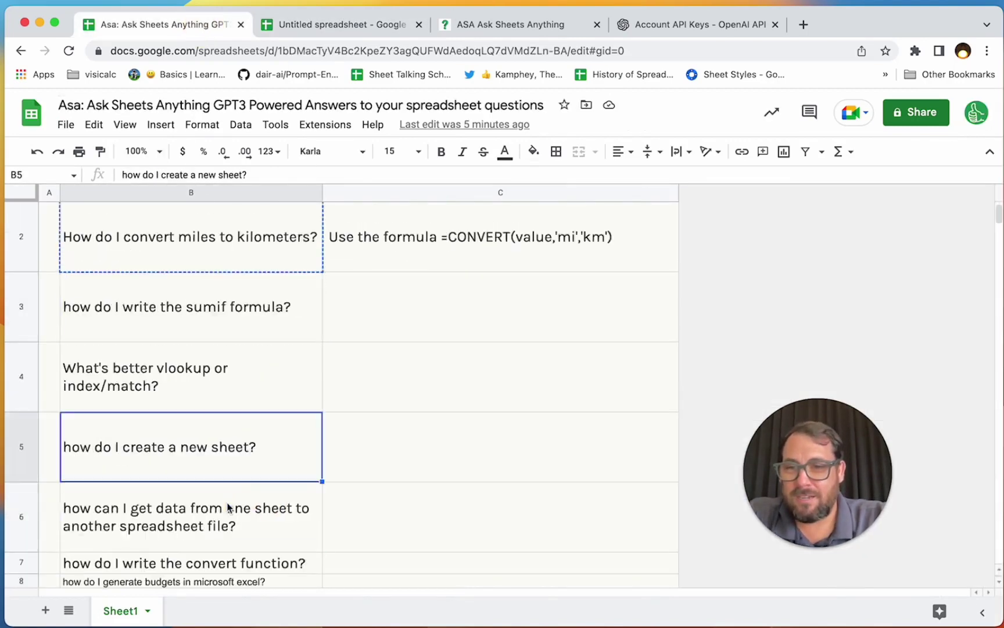
click(337, 24)
click(275, 287)
click(298, 260)
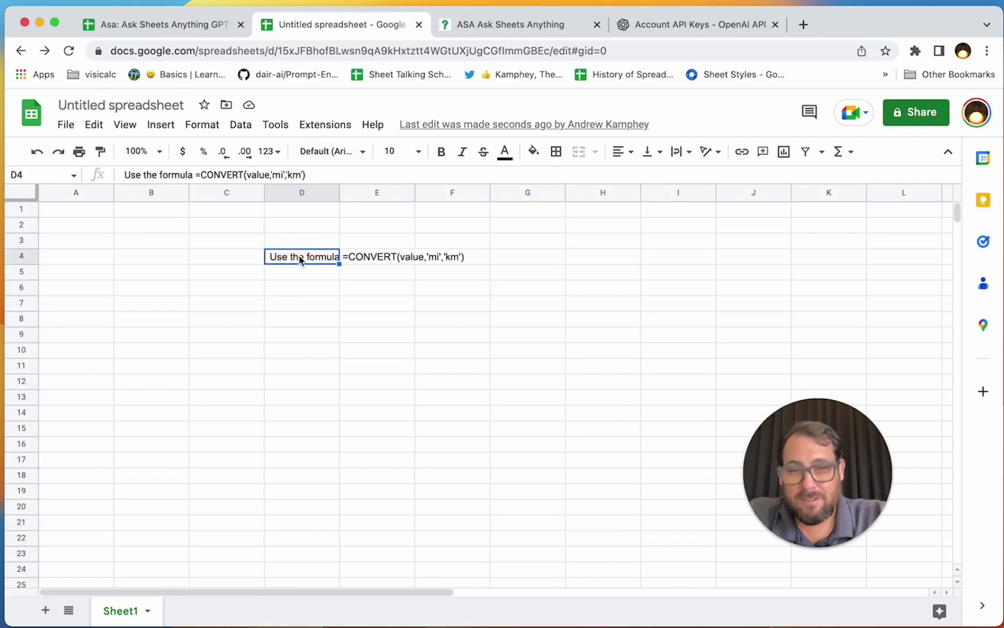
key(Delete)
- Ask Asa the pasted 'how do I create a new sheet?' question, then delete the answer
click(301, 127)
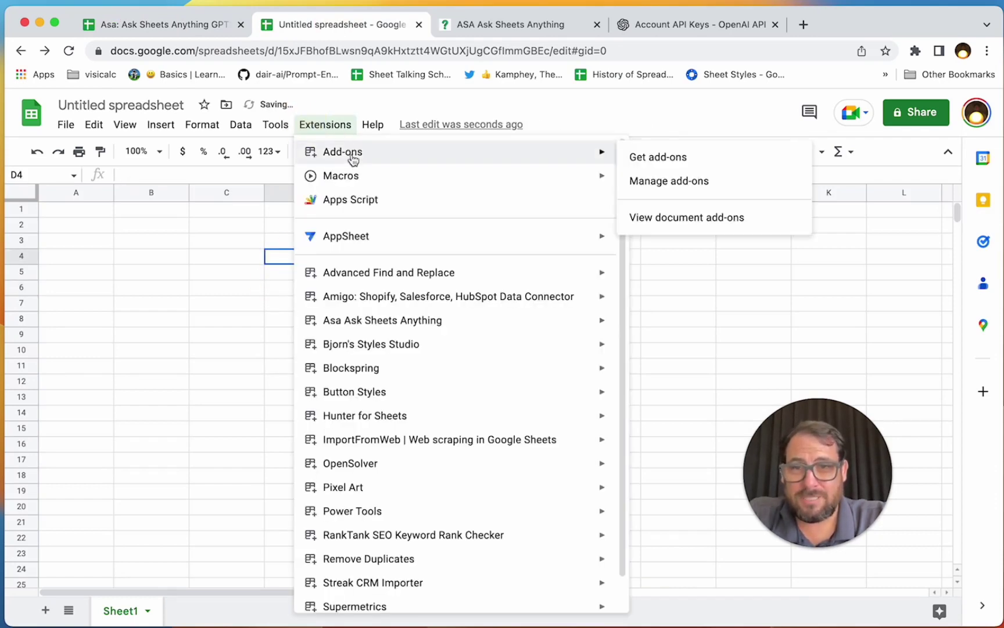
mouse_move(416, 330)
click(647, 326)
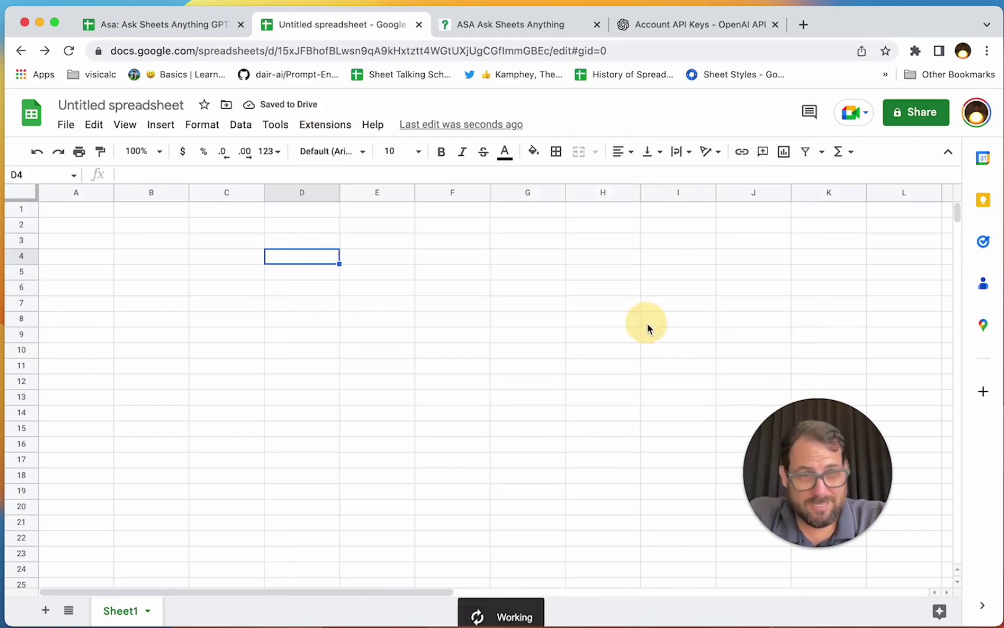
text(how do I create a new sheet?)
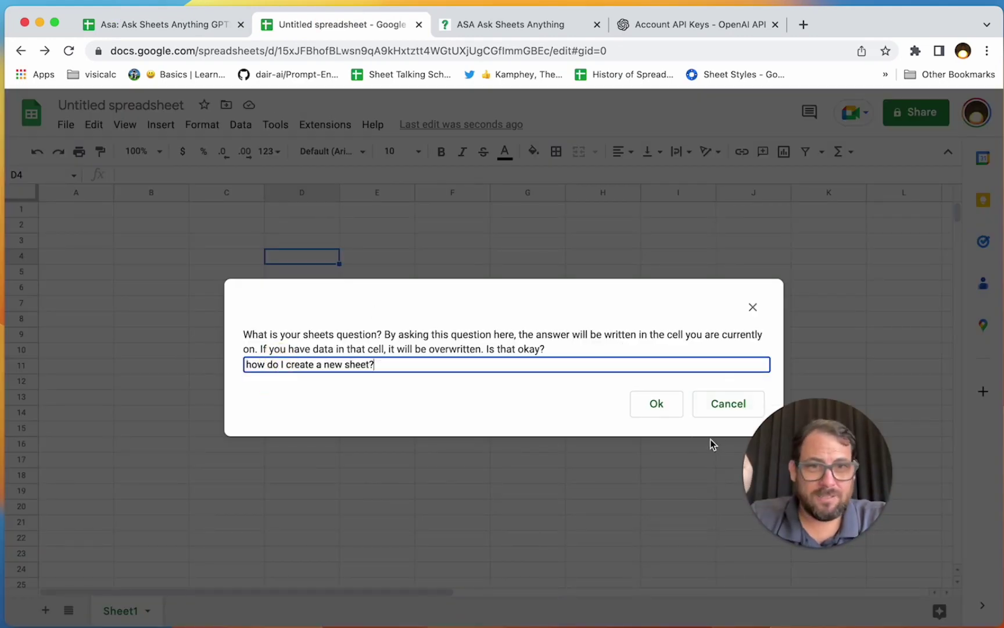
click(662, 404)
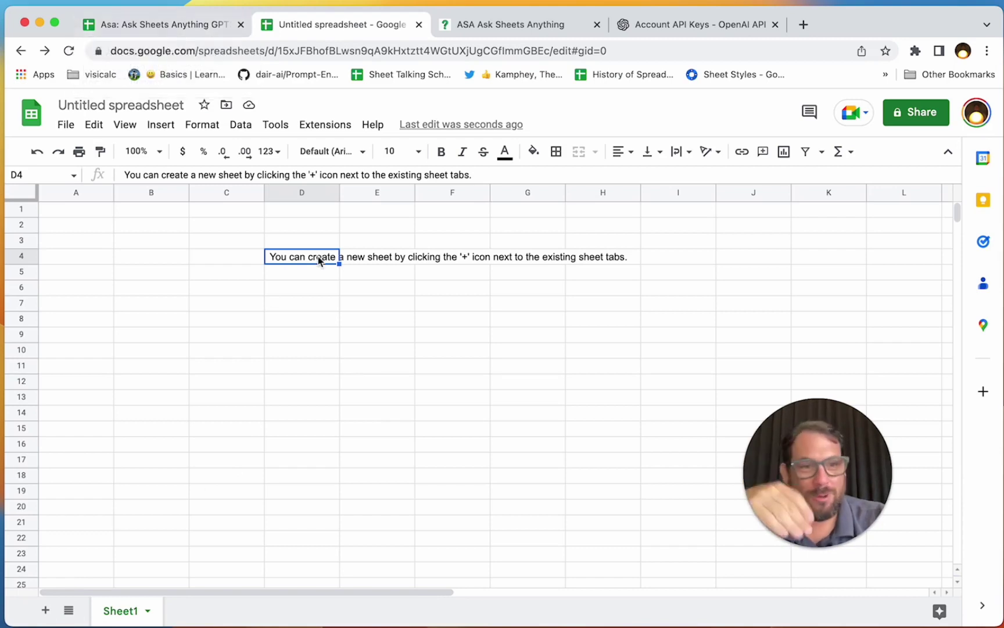
key(BackSpace)
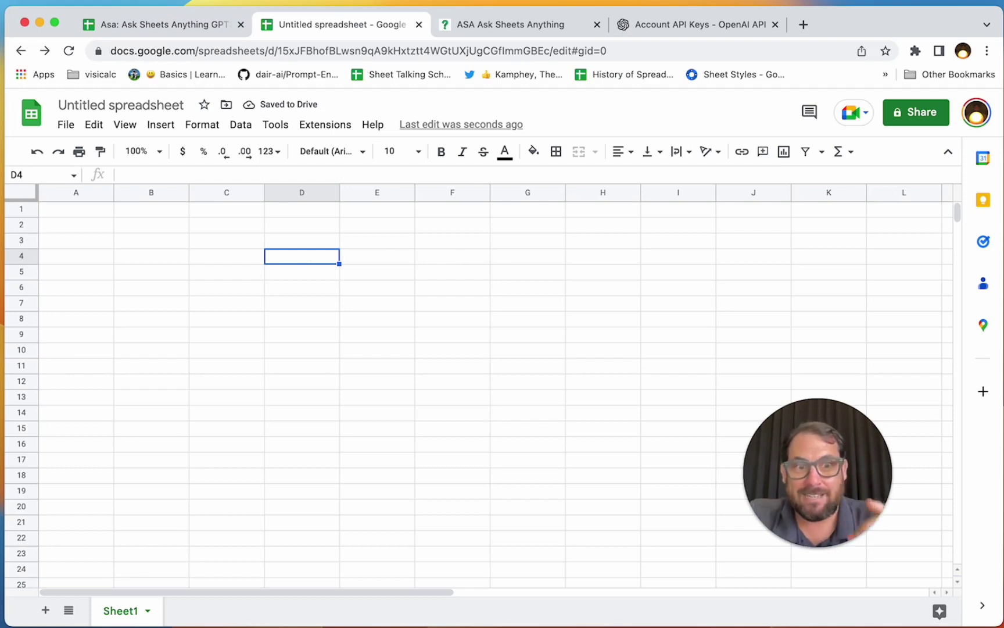
- Enter =asa("how do I create a new sheet?") in D4 and check its result
text(=)
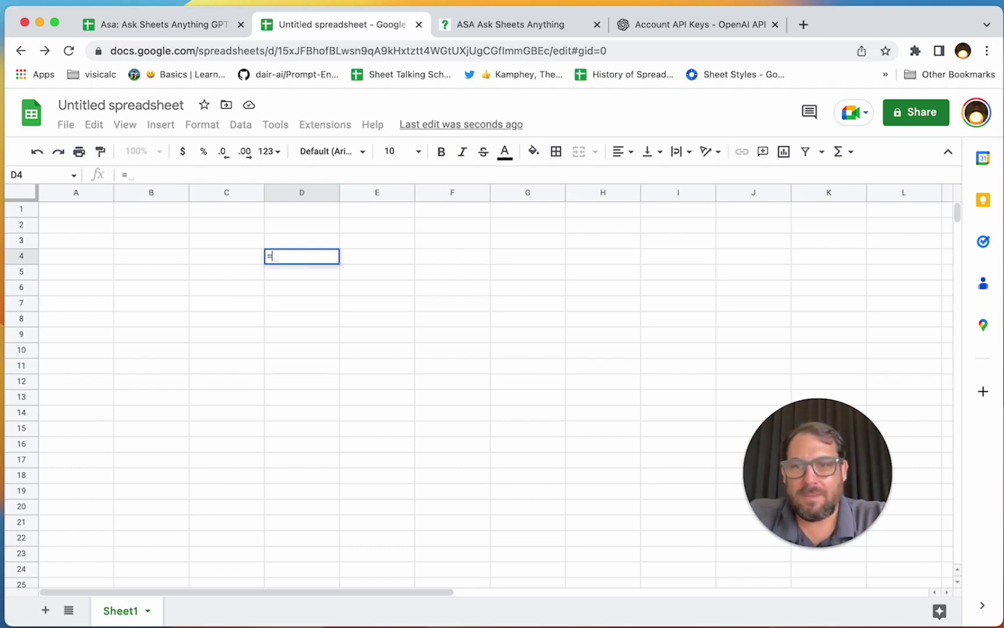
text(asa()
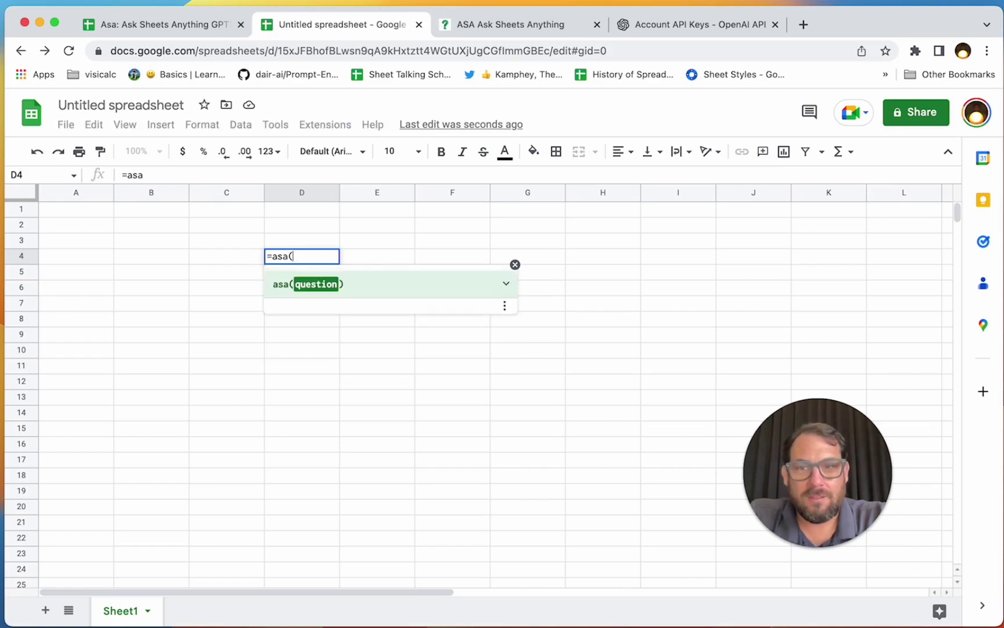
text("how do I create a new sheet?)
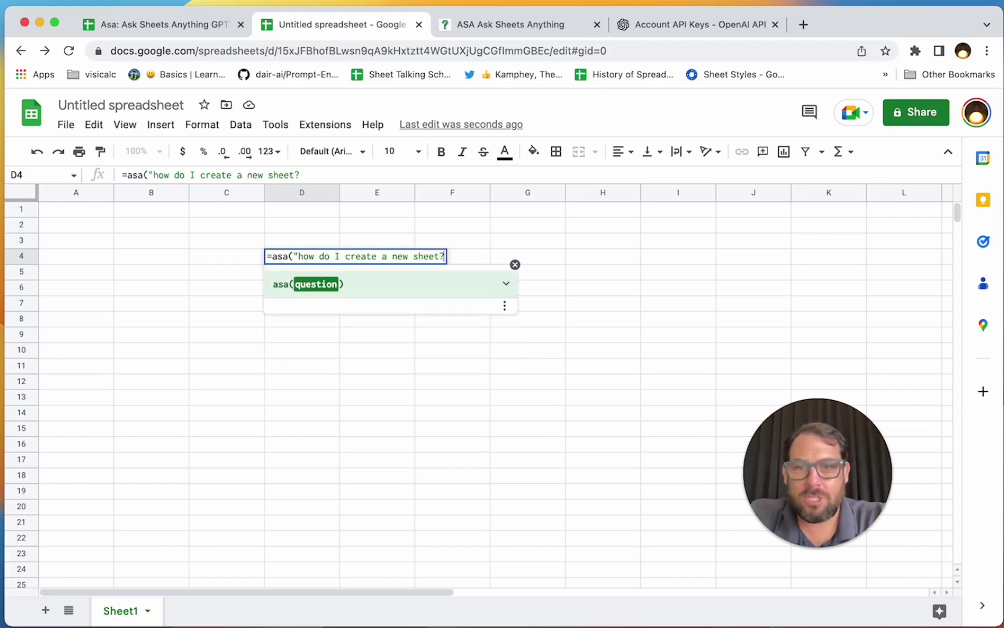
text("))
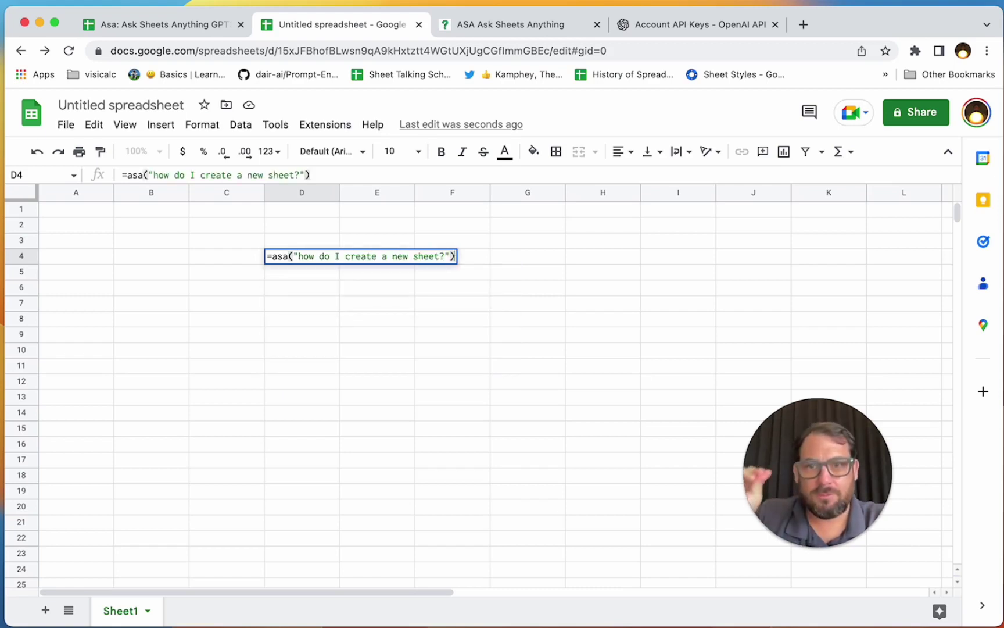
key(Return)
mouse_move(327, 257)
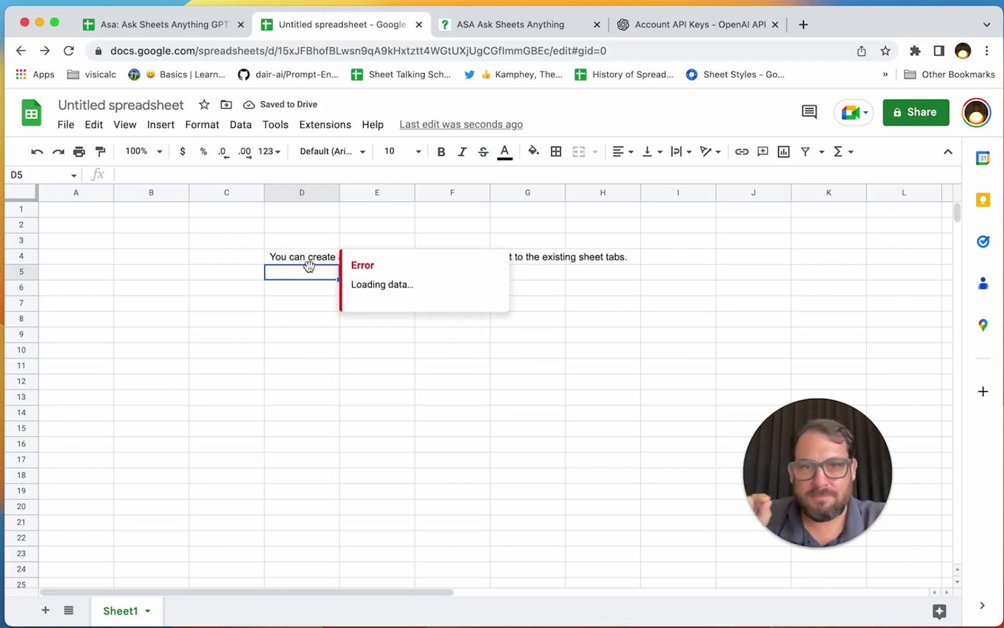
click(311, 260)
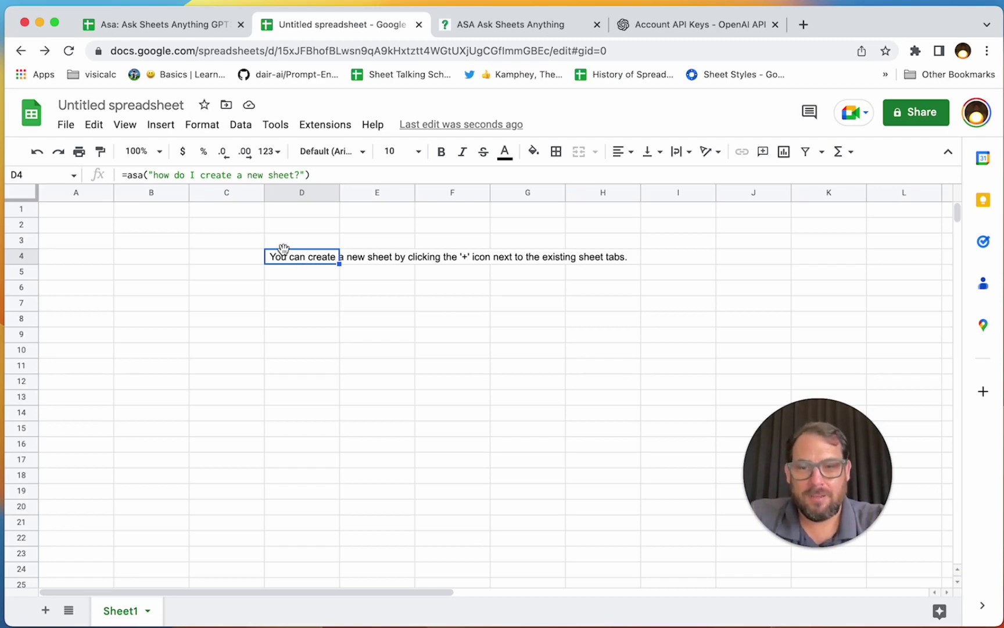
- Copy D4 and paste it over itself with Edit > Paste special > Values only
key(ctrl+c)
click(95, 124)
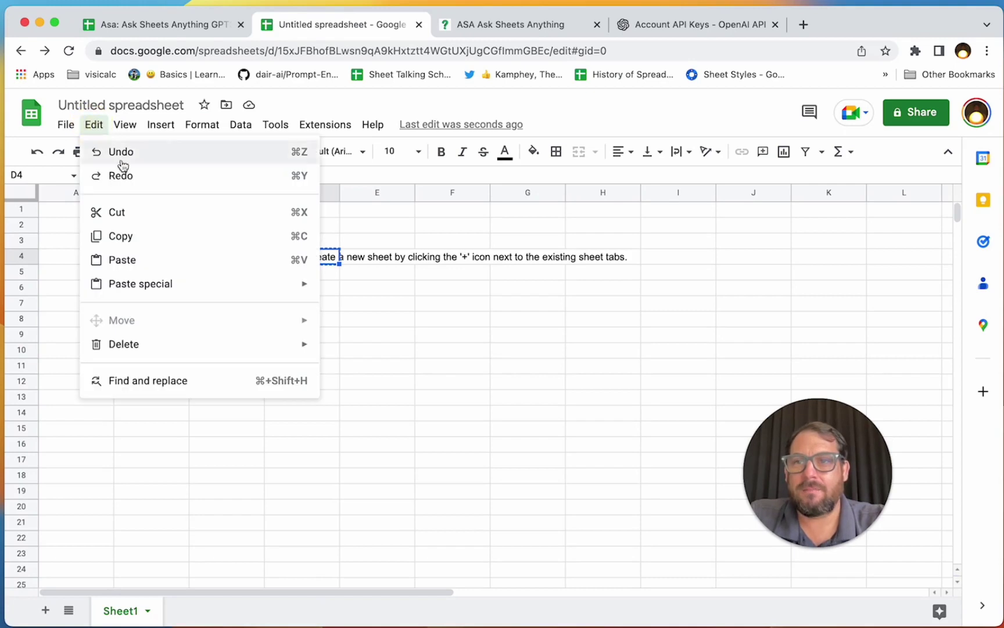
mouse_move(155, 137)
mouse_move(95, 123)
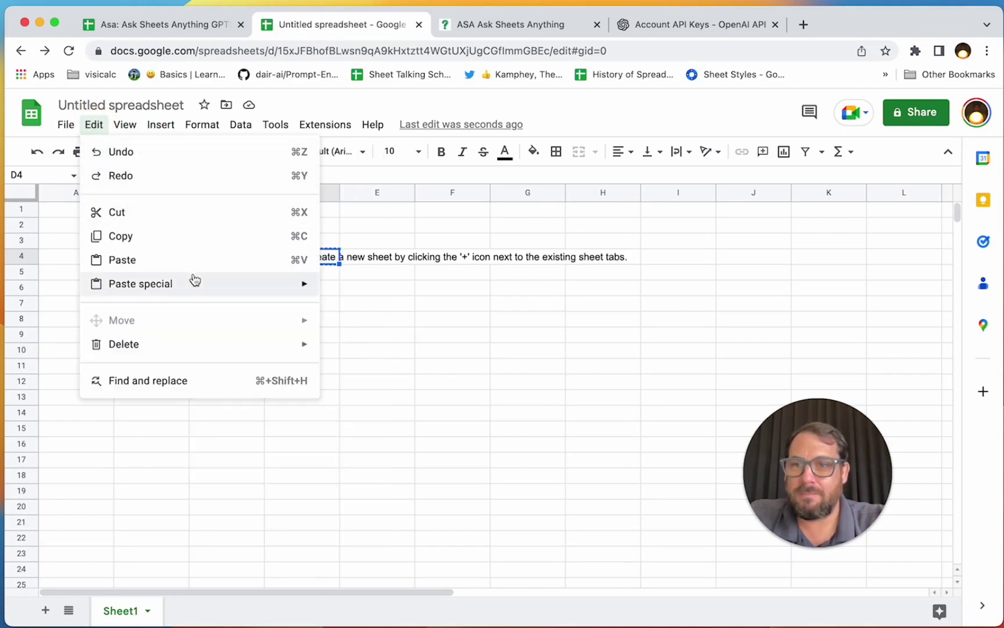
mouse_move(195, 281)
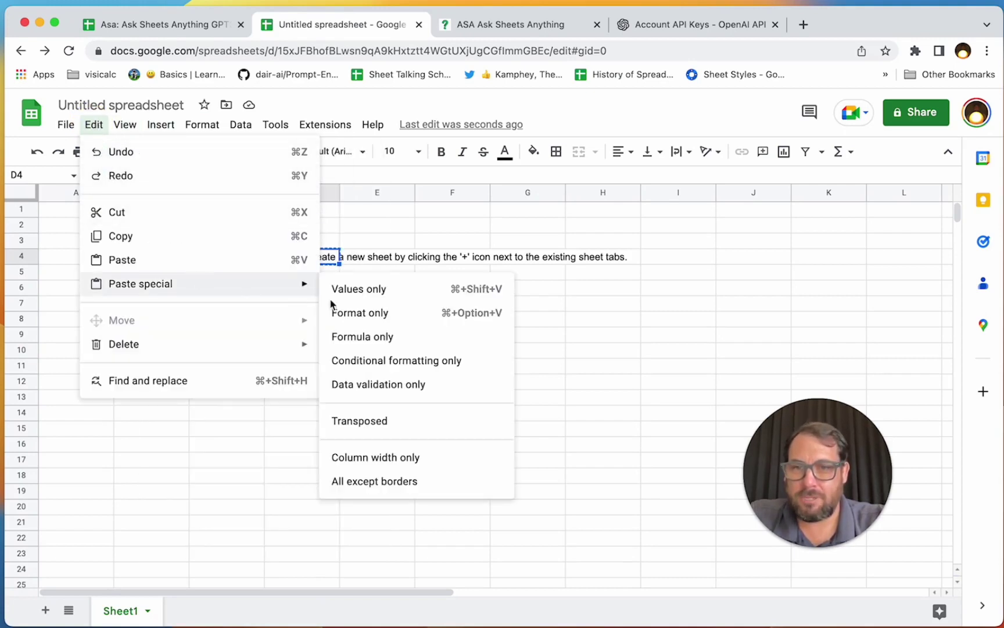
click(387, 293)
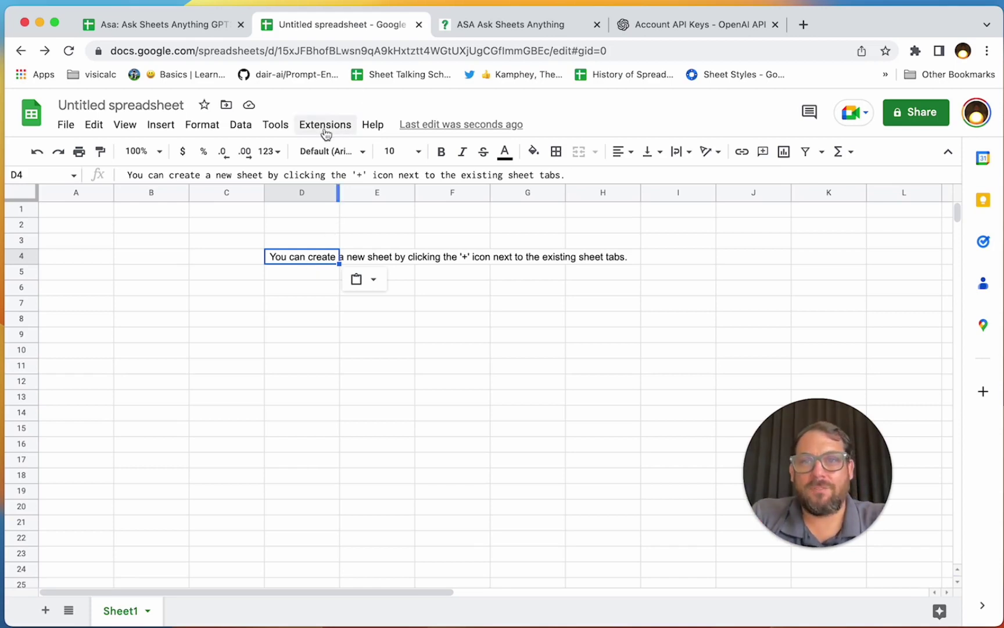
- With D6 selected, ask Asa 'How do I wrote the sumif formula?' to get its SUMIF answer
click(284, 290)
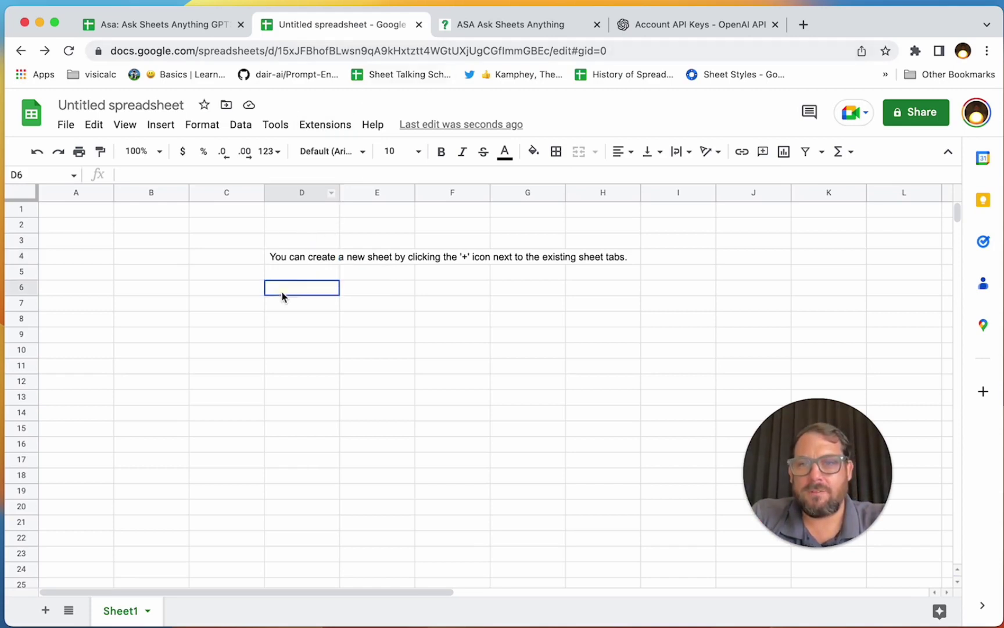
click(344, 123)
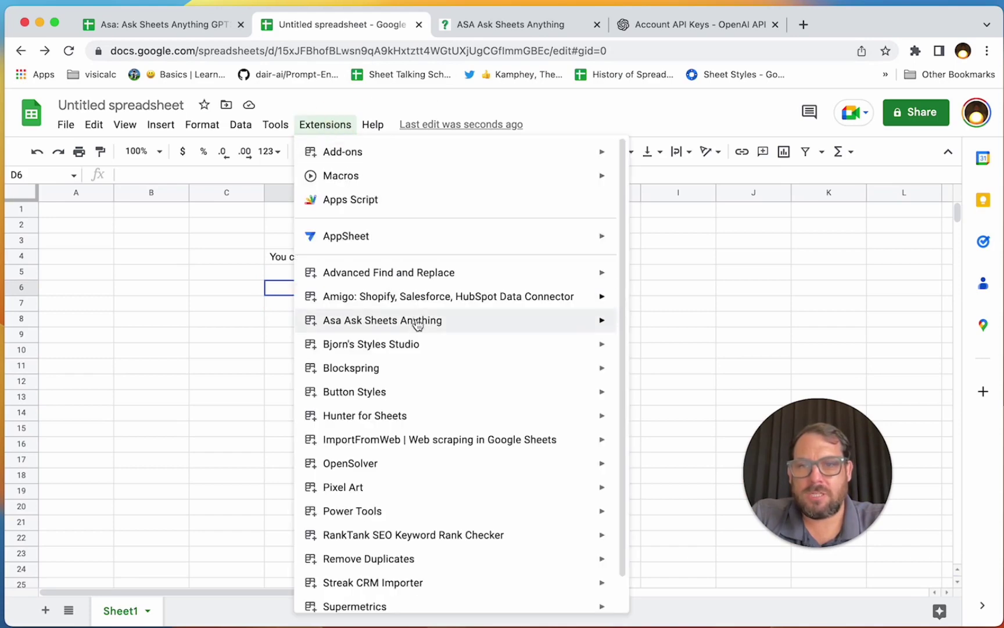
mouse_move(419, 327)
click(646, 328)
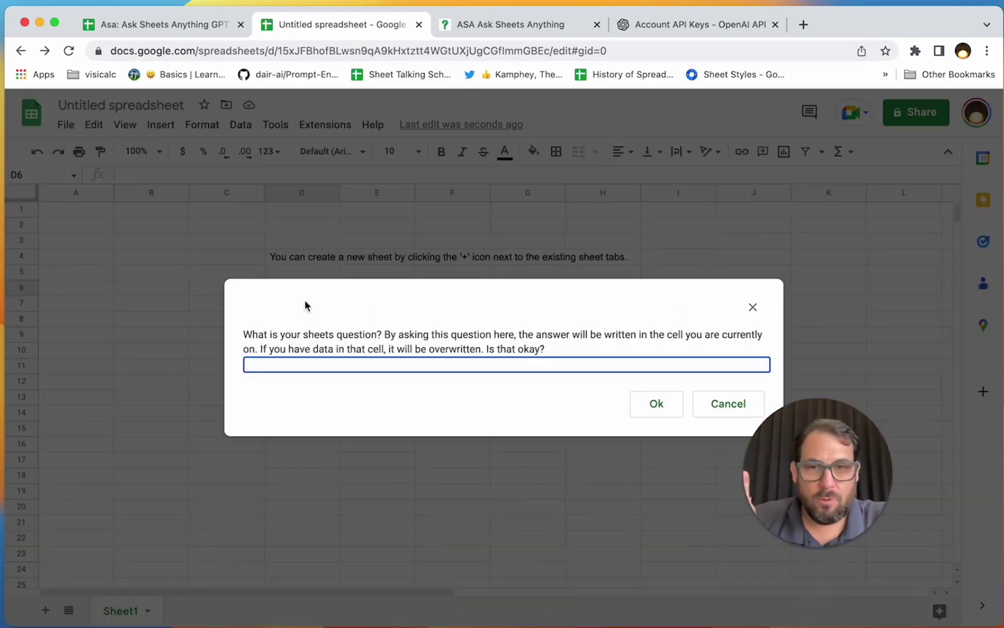
click(318, 364)
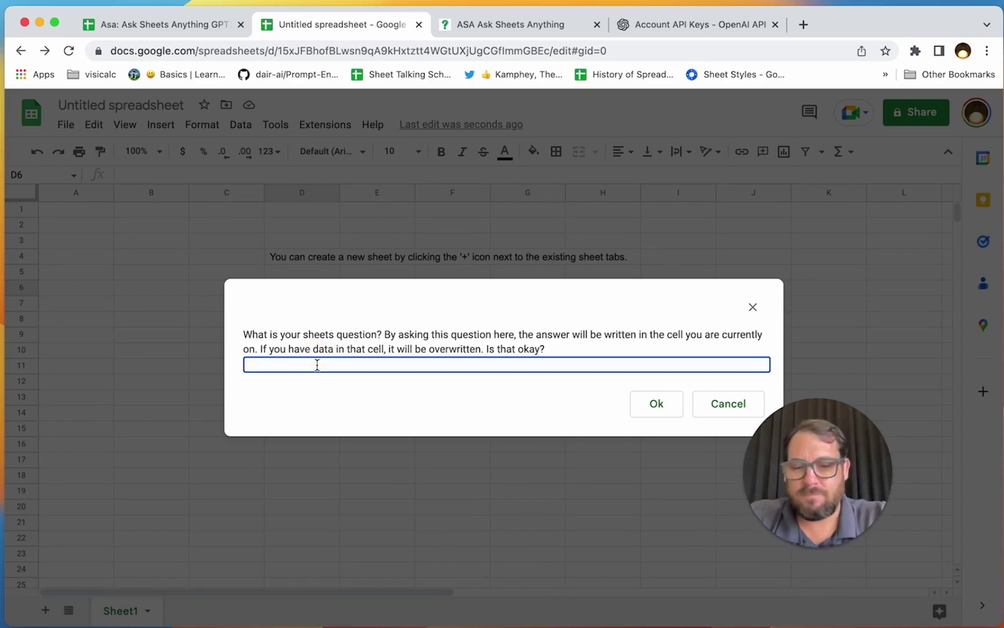
text(How do I wro)
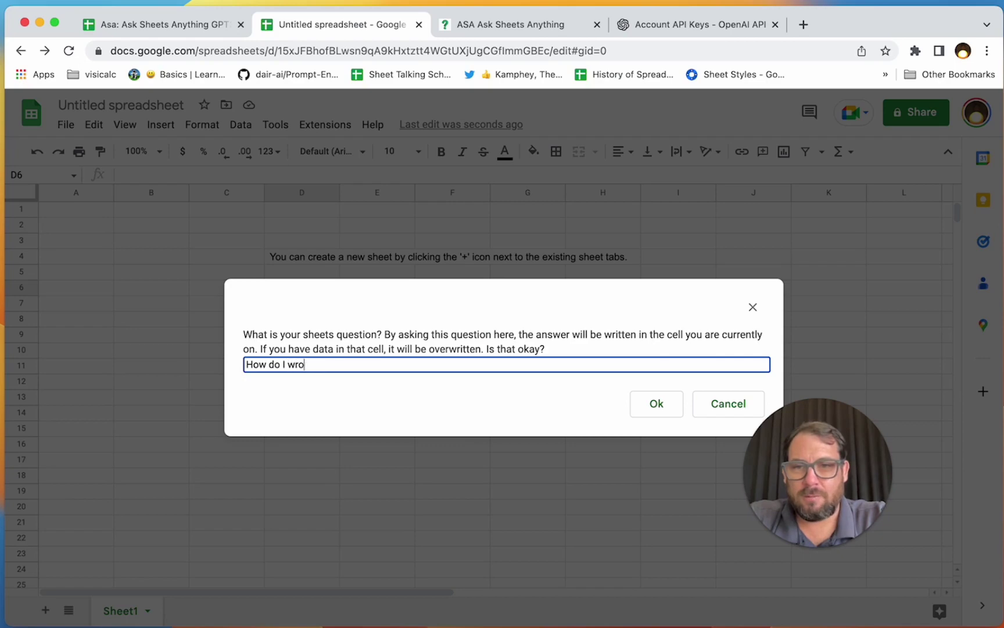
text(te the sumif formul)
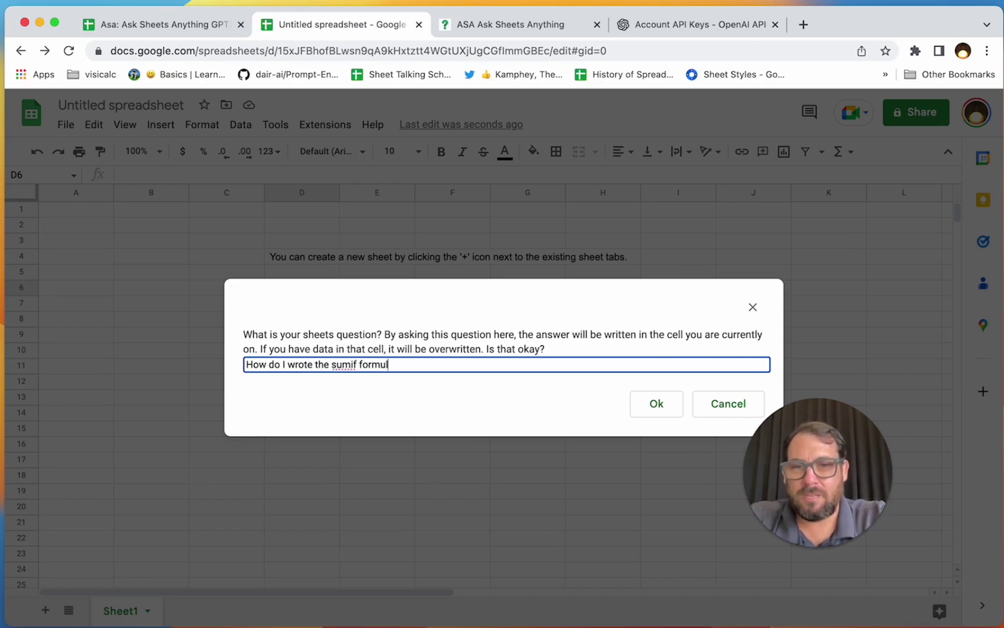
text(a?)
click(633, 402)
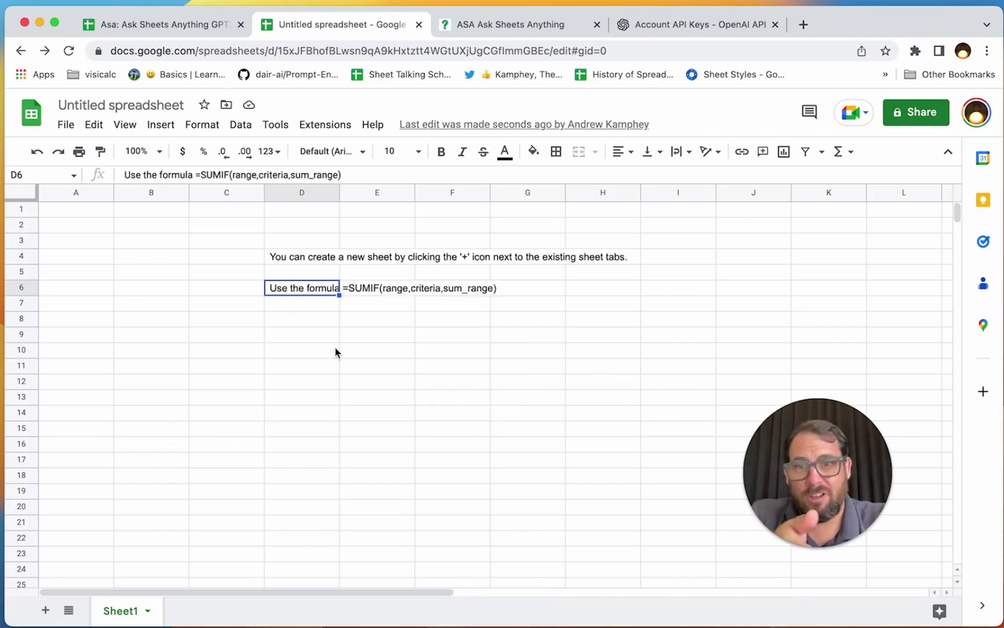
click(291, 287)
click(280, 293)
click(284, 287)
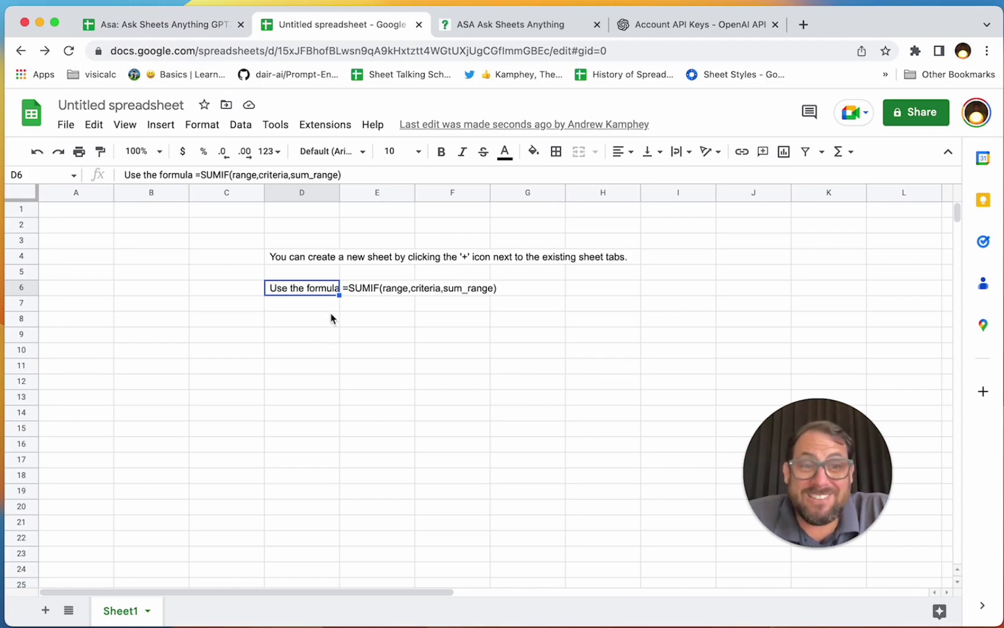
click(197, 32)
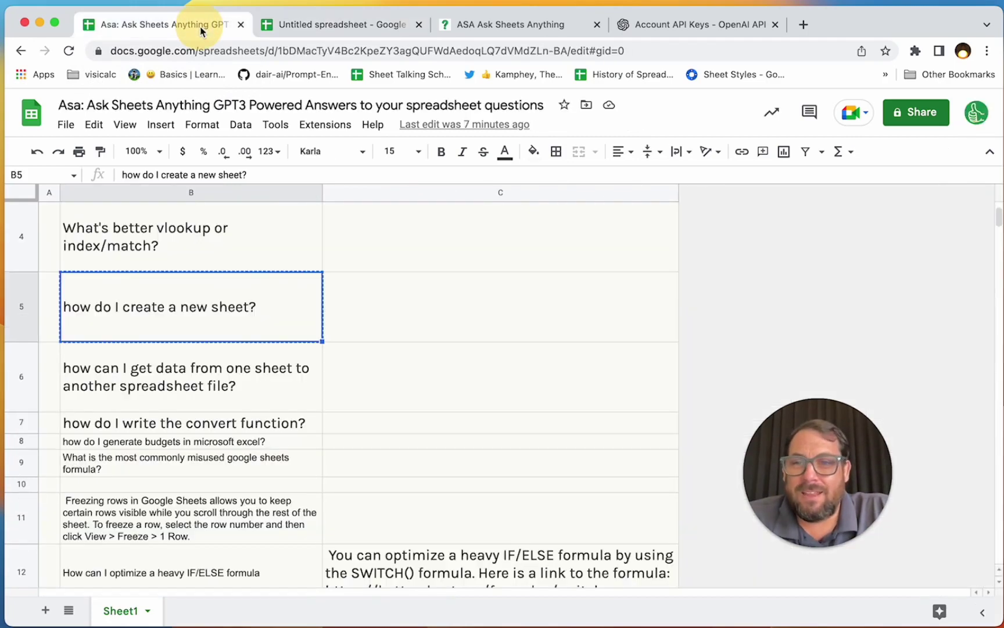
click(256, 361)
scroll(258, 360, down, 3)
click(230, 420)
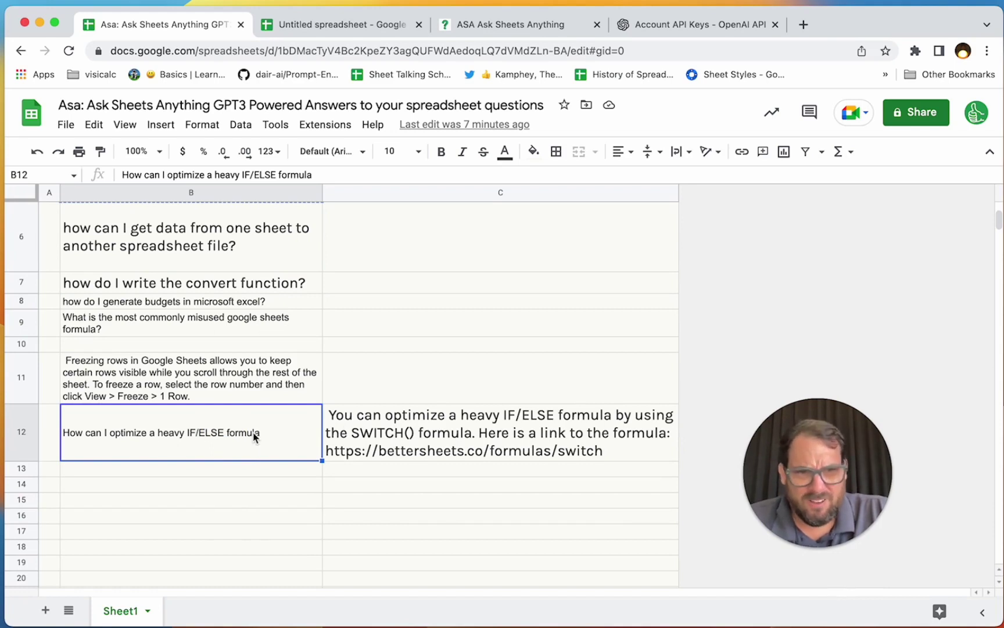
click(449, 440)
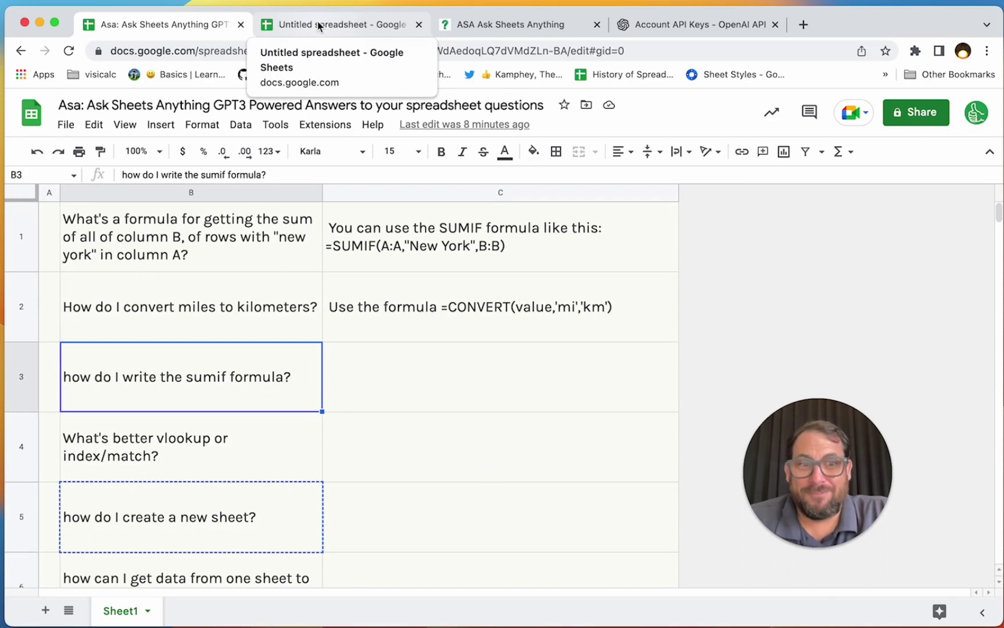
click(316, 23)
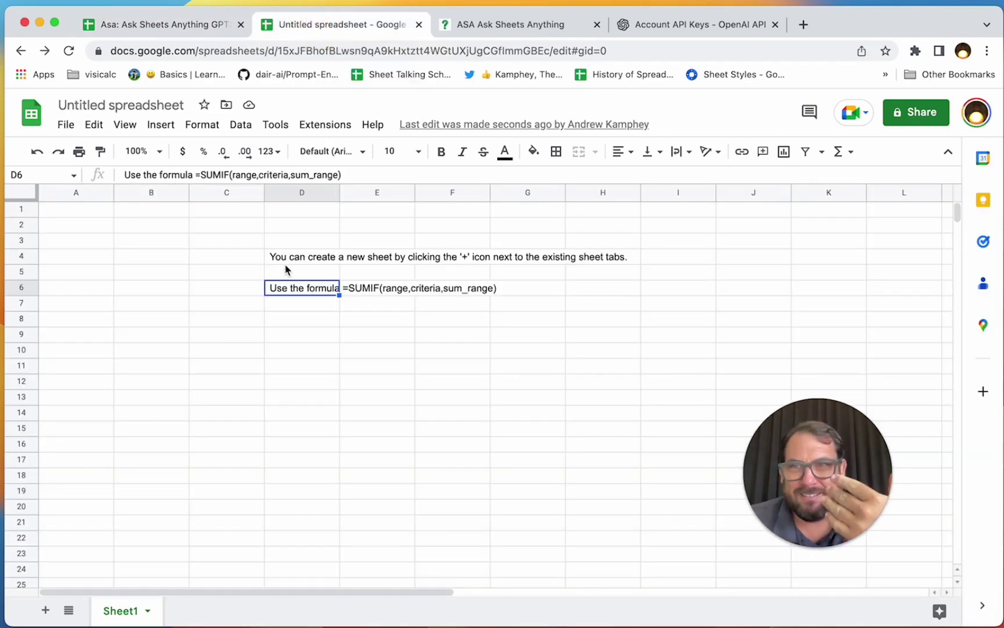
- On the Asa tab, load asa.bettersheets.co instead of bettersheets.co/tools and scroll to the Meet Asa introduction
click(491, 29)
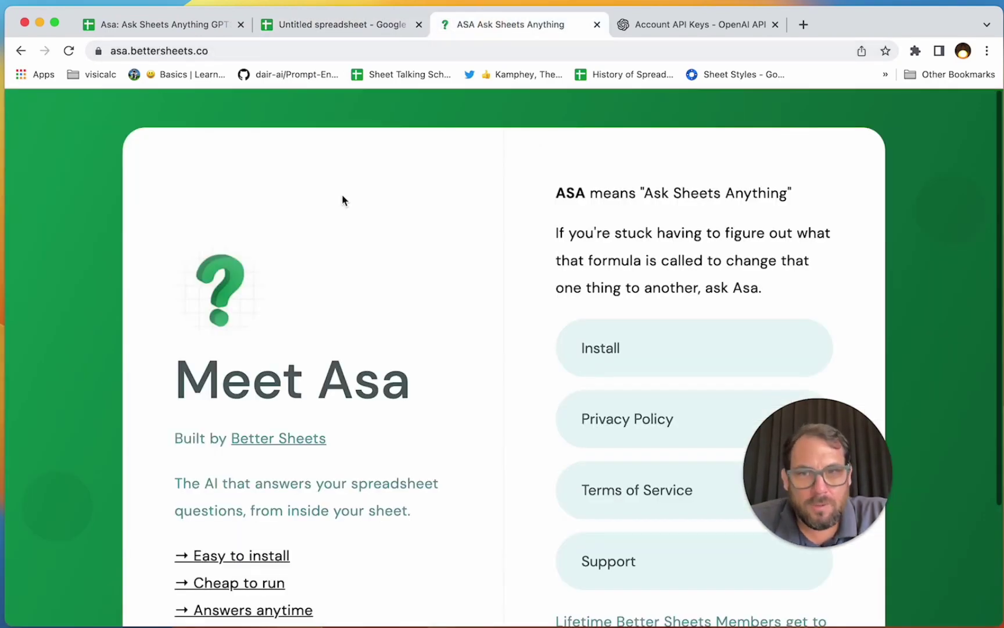
click(263, 47)
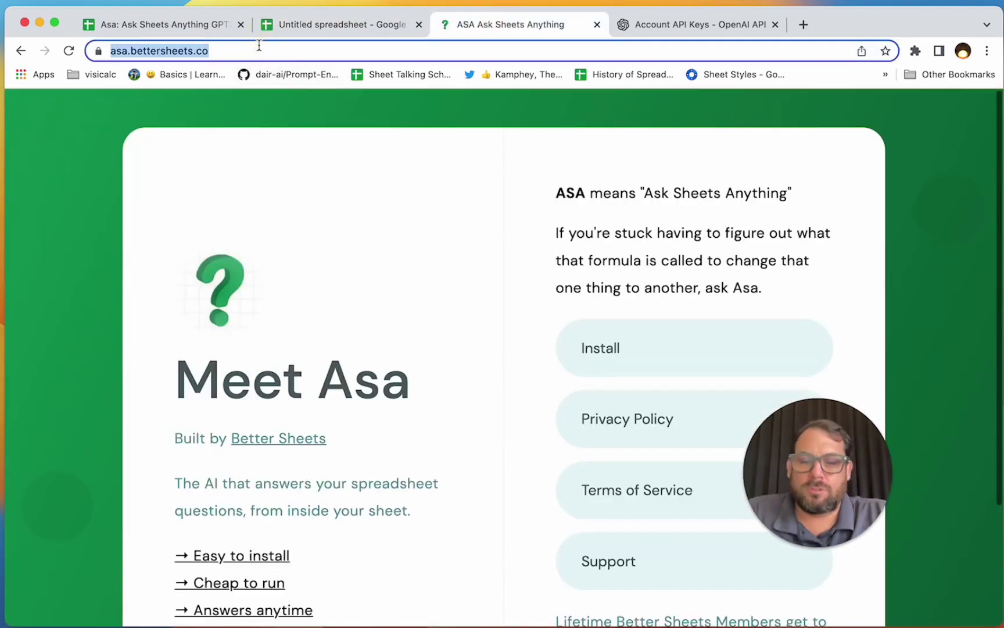
text(bettersheets.co/)
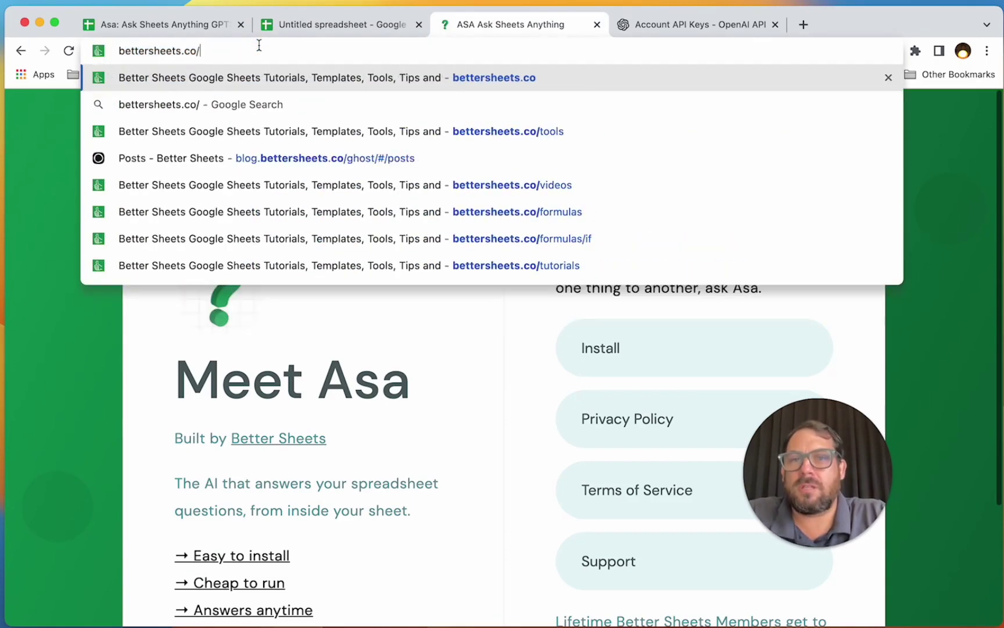
text(toosl)
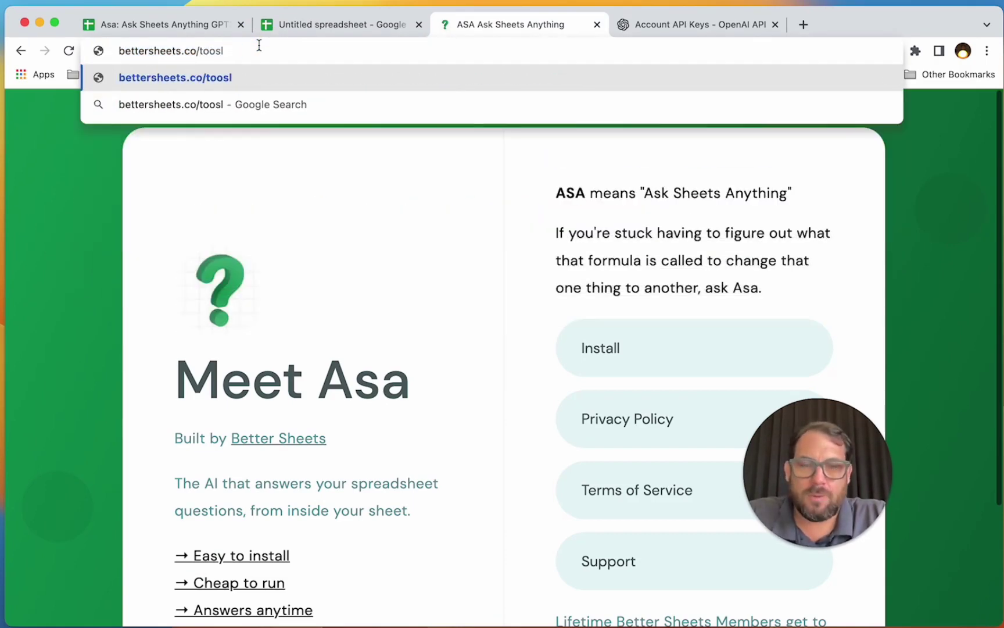
key(BackSpace)
key(BackSpace)
text(ls)
key(super+a)
text(asa)
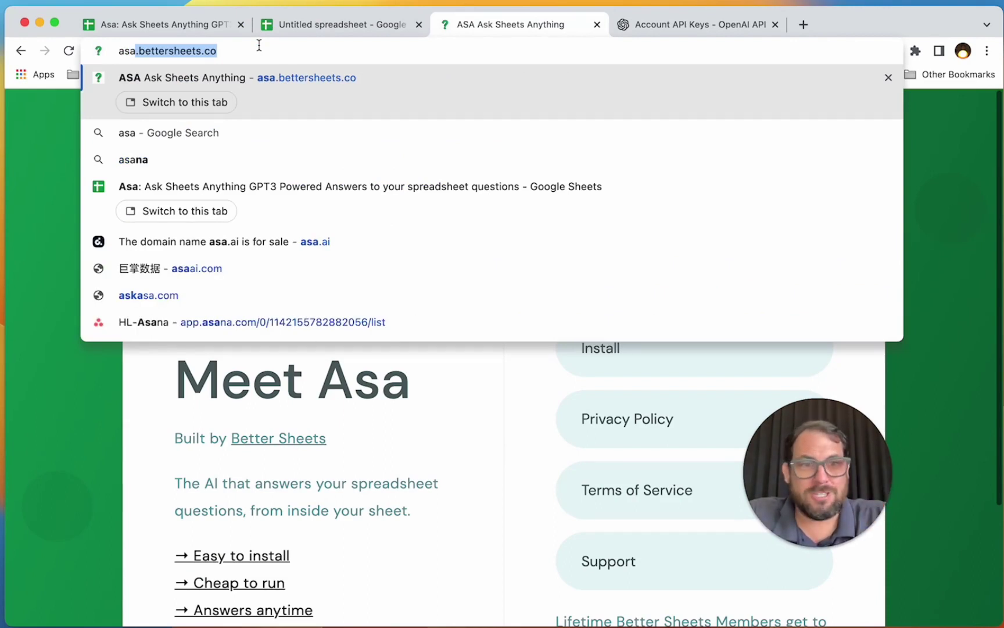
key(Return)
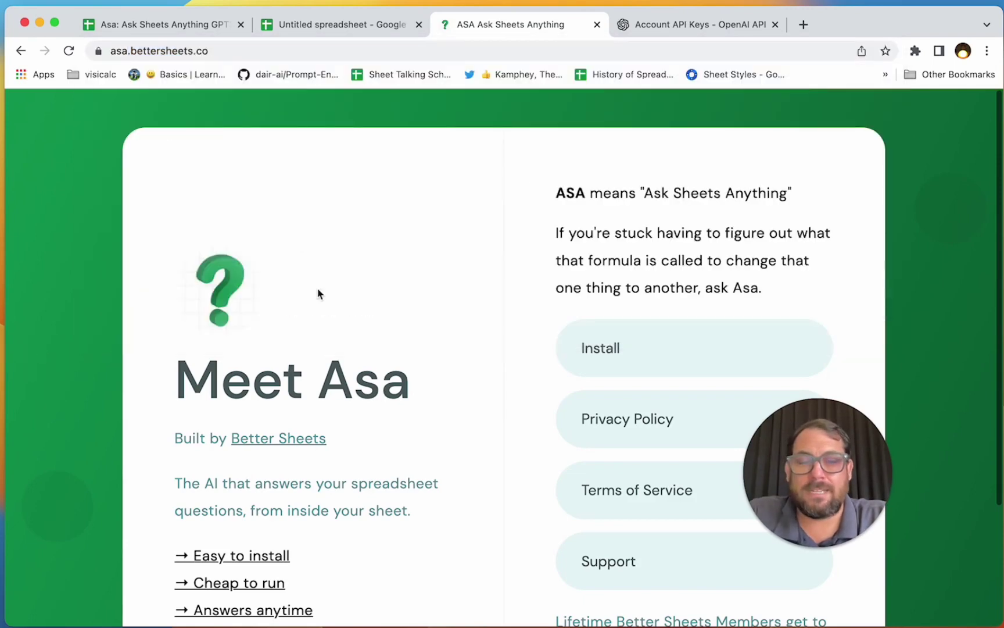
scroll(461, 287, down, 4)
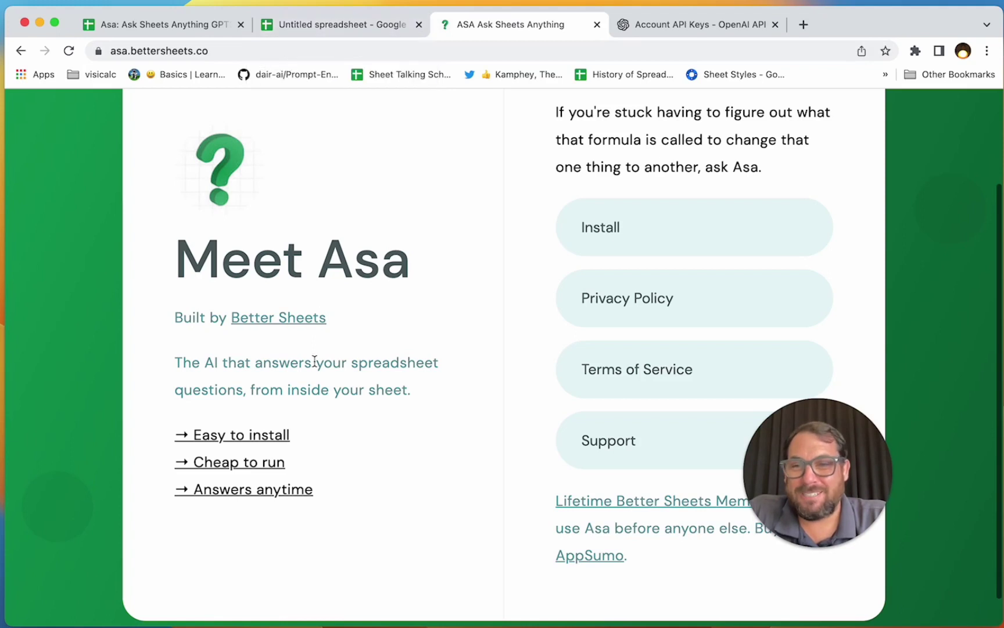
scroll(334, 467, down, 1)
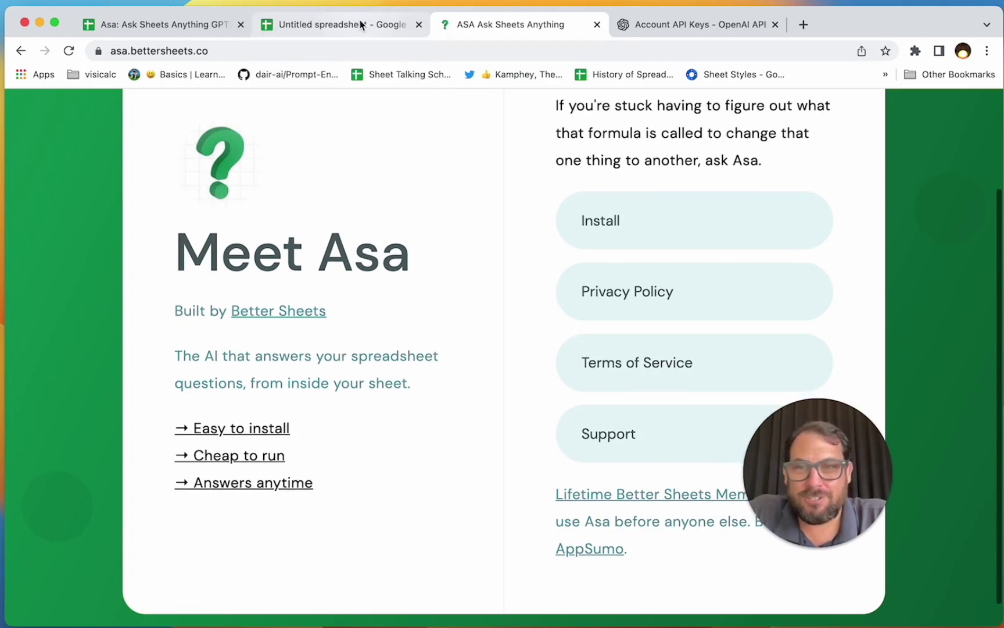